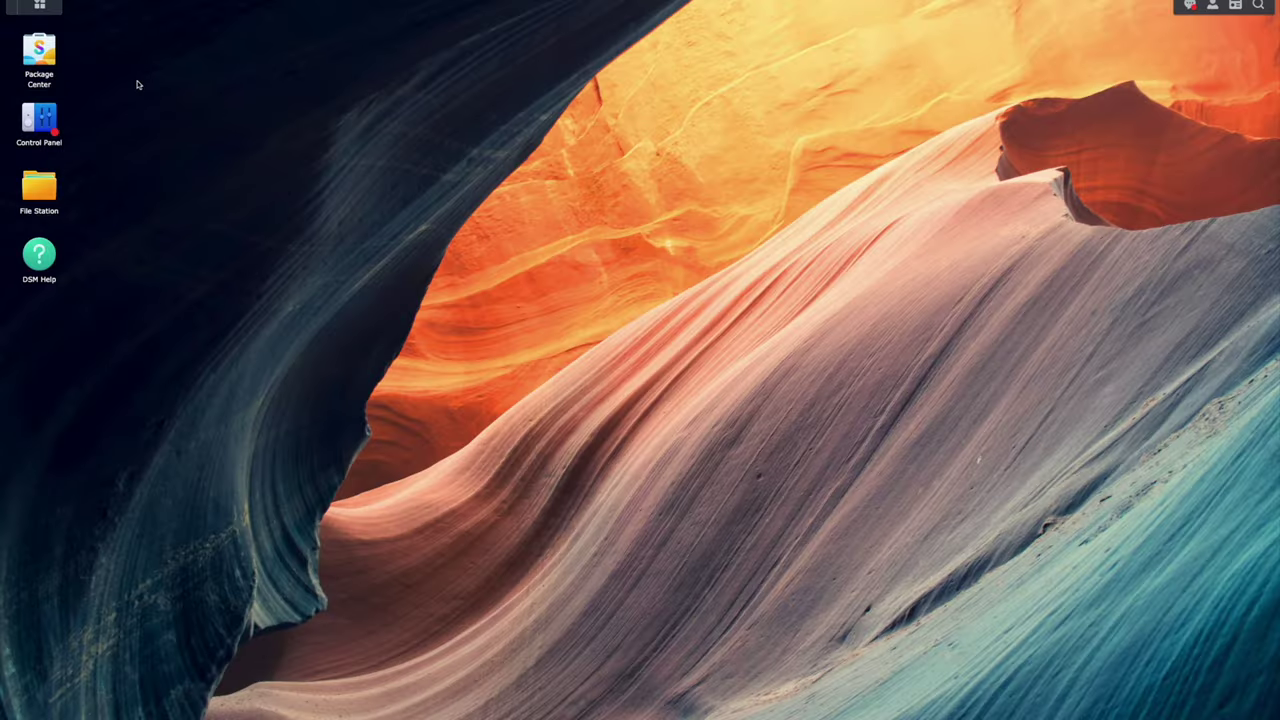
- Find Virtual Machine Manager in Package Center by searching 'virtual', and install it on Volume 1
{"action": "left_click", "coordinate": [45, 57]}
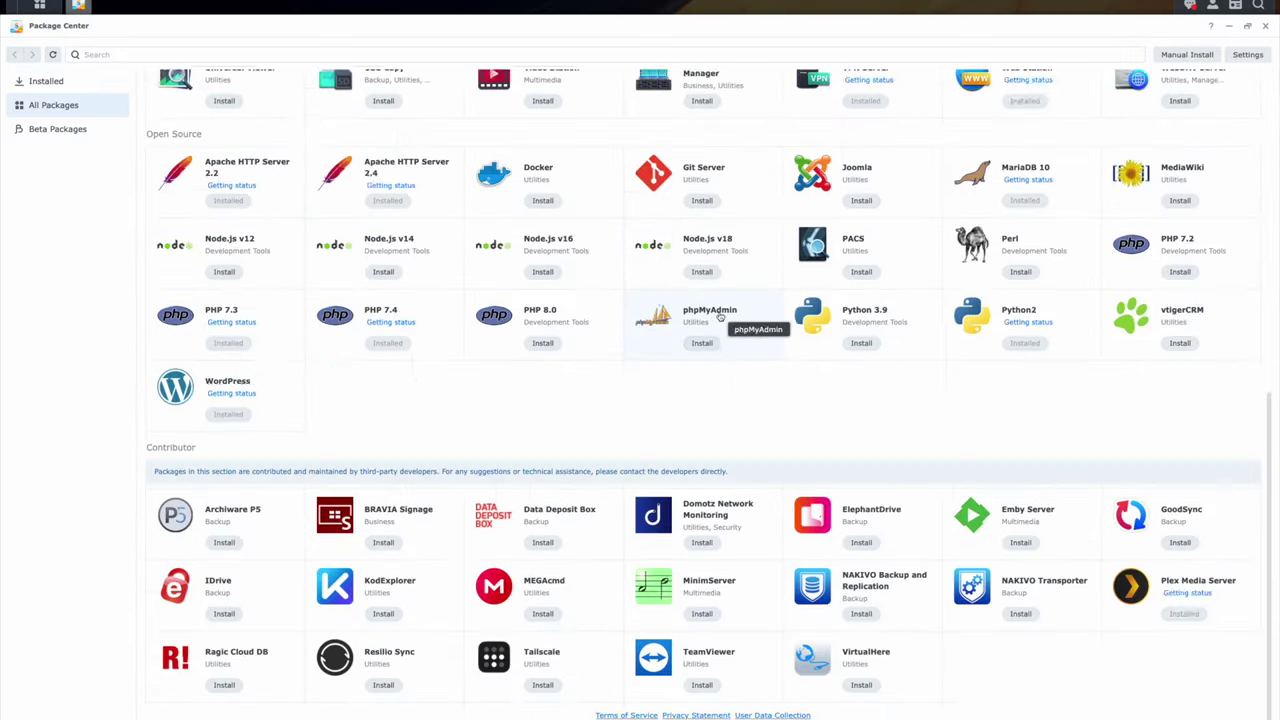
{"action": "scroll", "coordinate": [720, 316], "scroll_direction": "up", "scroll_amount": 10}
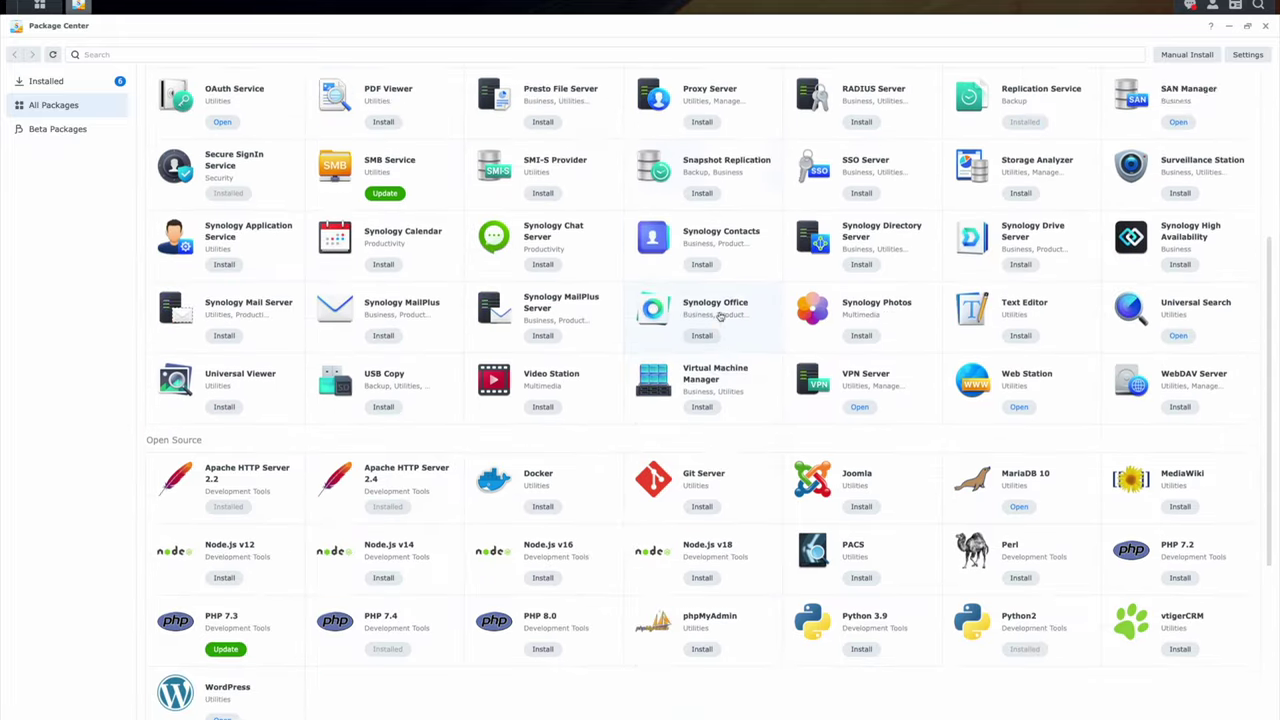
{"action": "scroll", "coordinate": [720, 316], "scroll_direction": "up", "scroll_amount": 1}
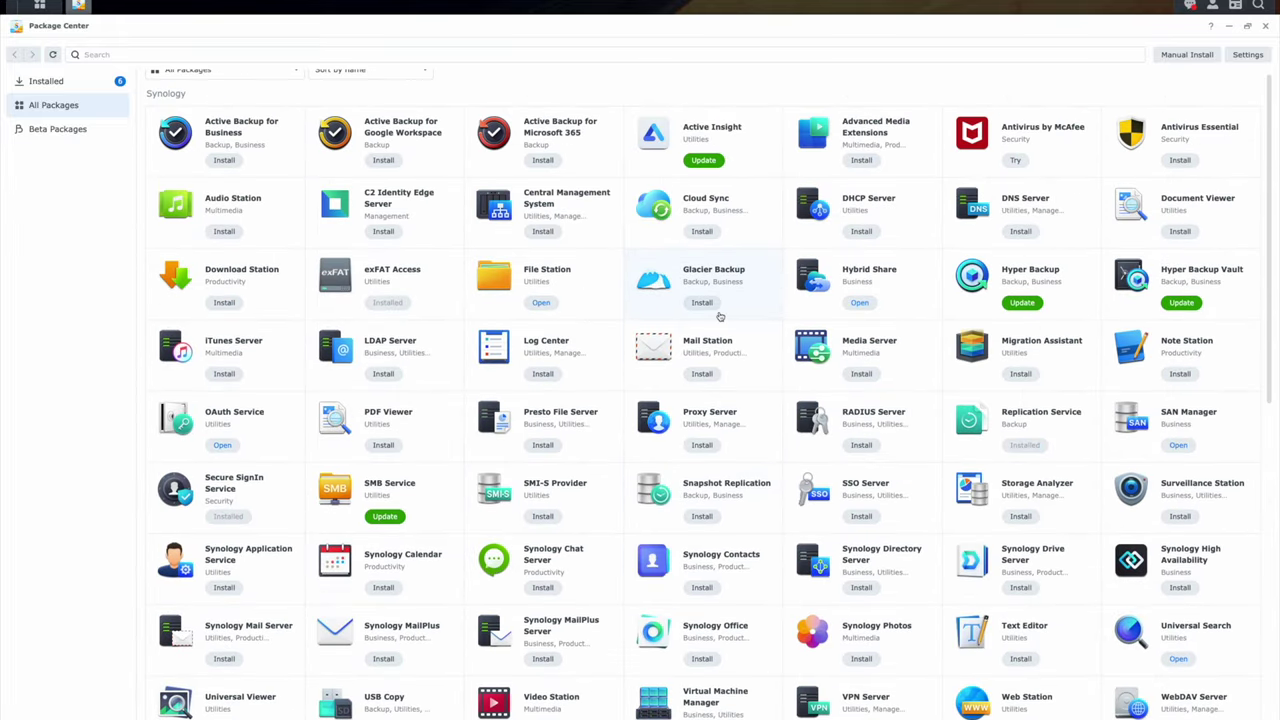
{"action": "scroll", "coordinate": [720, 316], "scroll_direction": "down", "scroll_amount": 3}
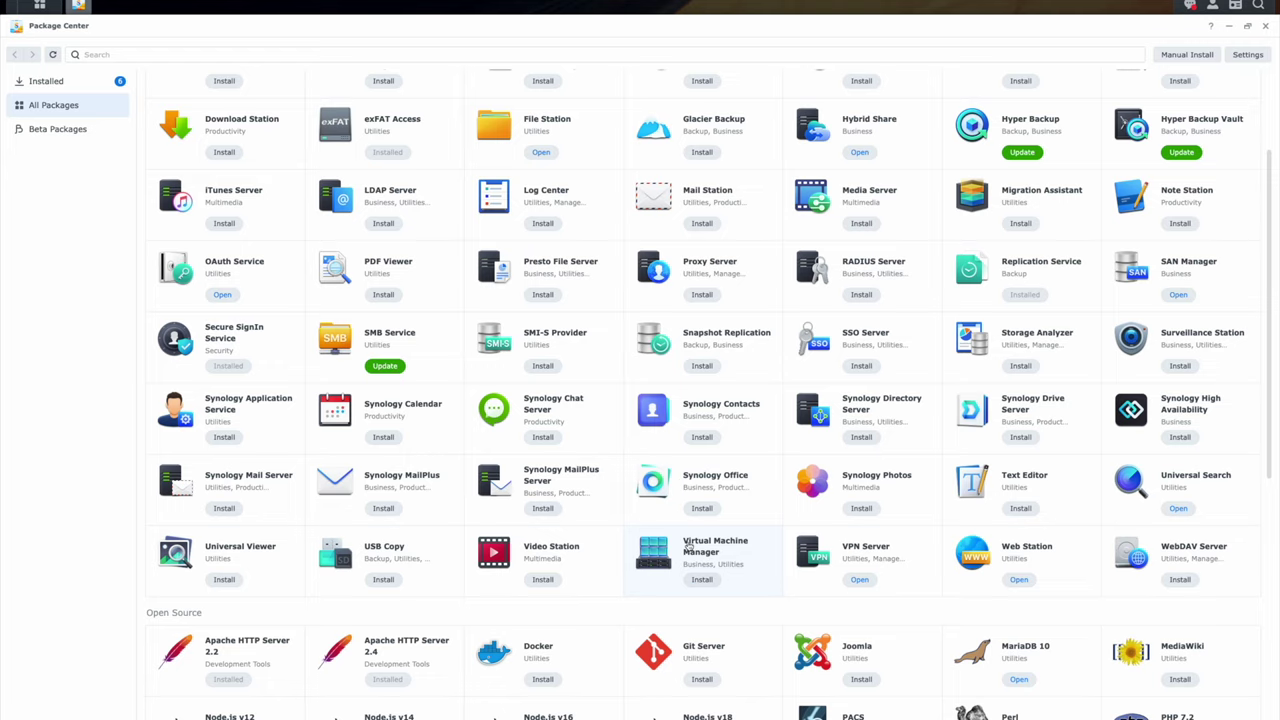
{"action": "type", "text": "virtual"}
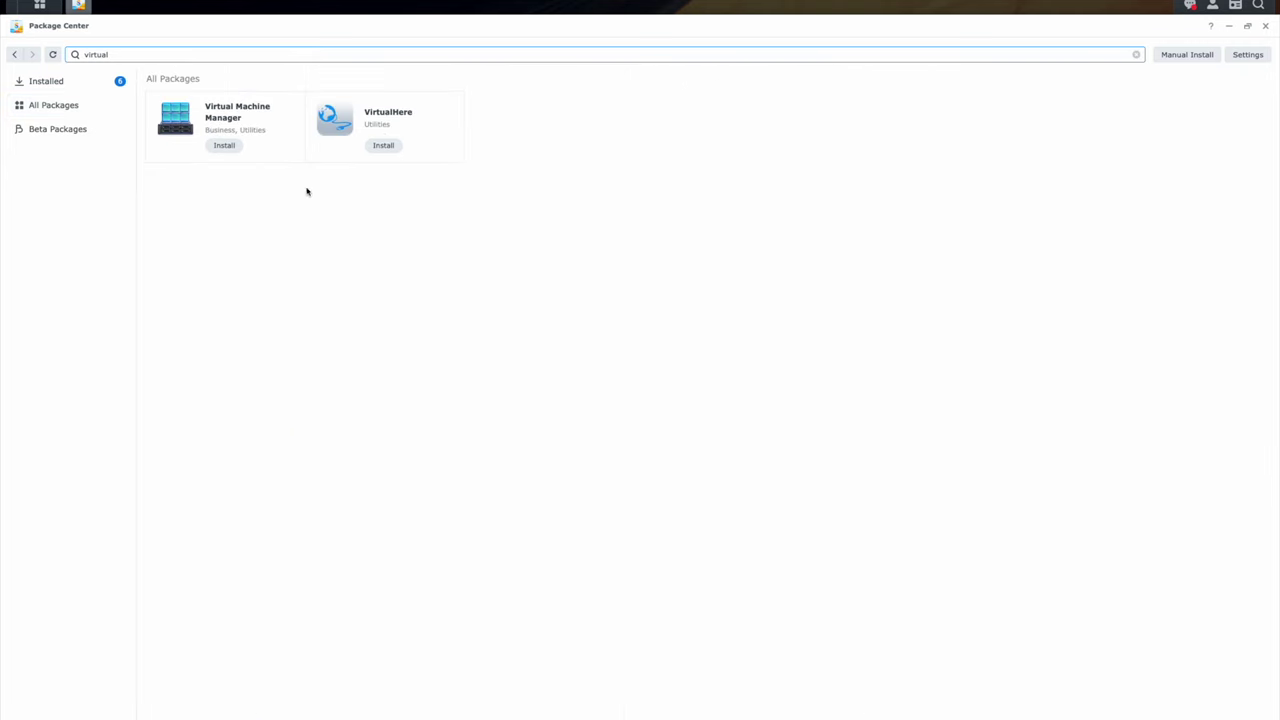
{"action": "left_click", "coordinate": [226, 117]}
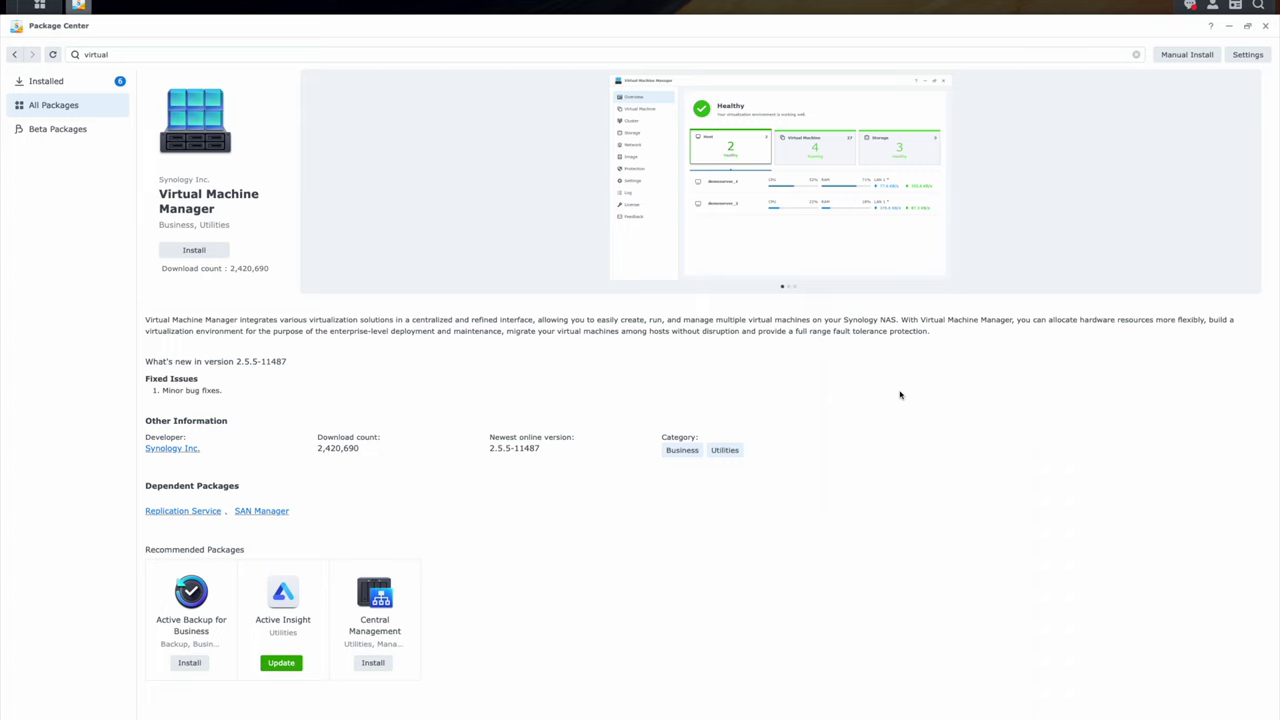
{"action": "left_click", "coordinate": [183, 251]}
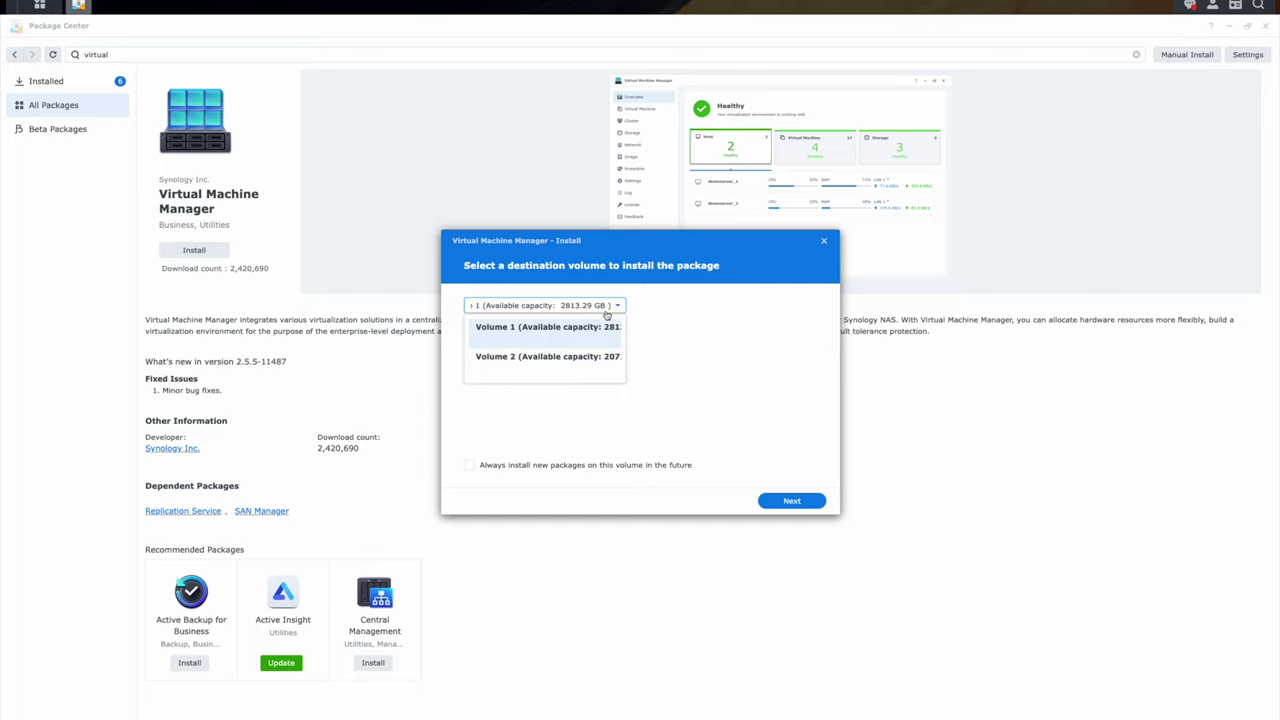
{"action": "left_click", "coordinate": [594, 330]}
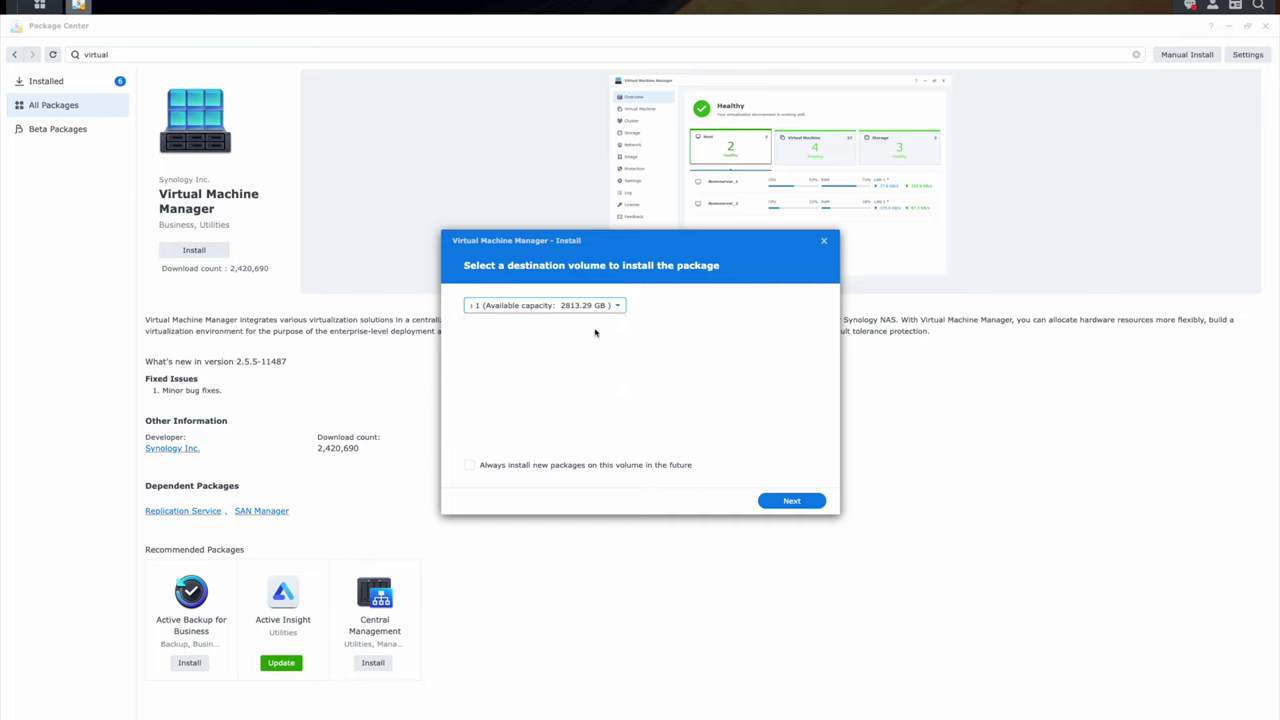
{"action": "left_click", "coordinate": [793, 504]}
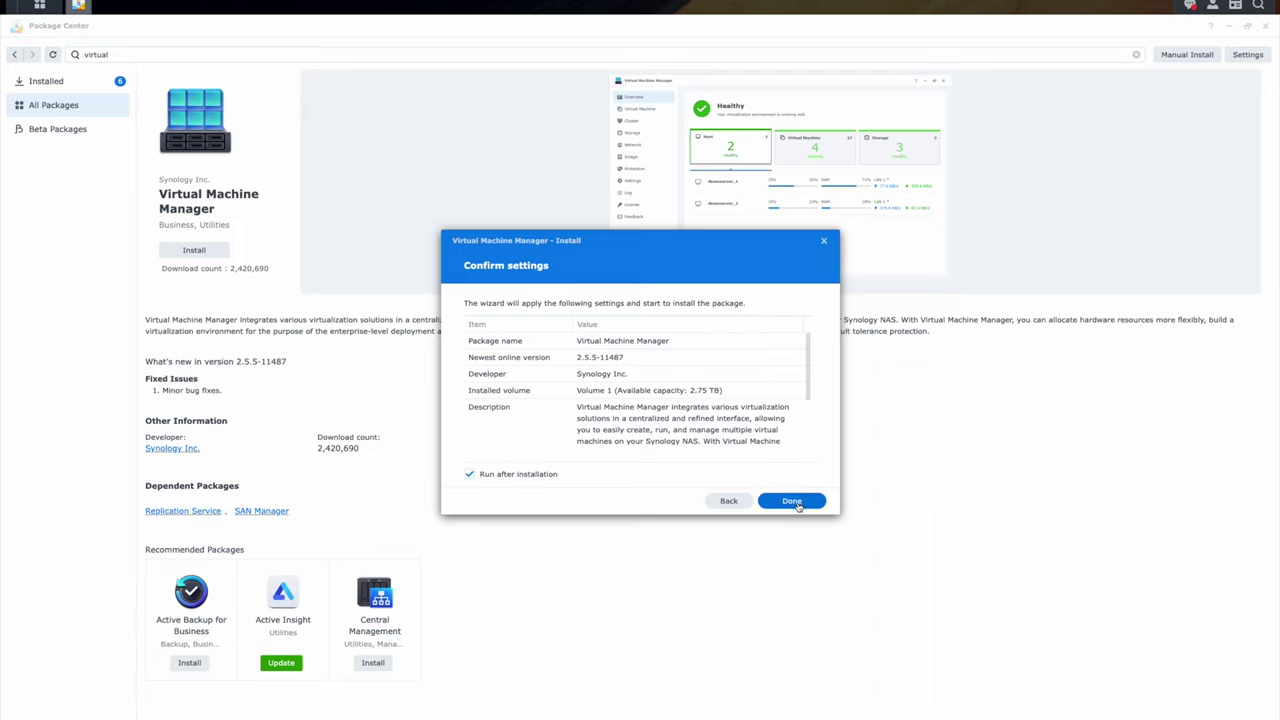
{"action": "left_click", "coordinate": [792, 501]}
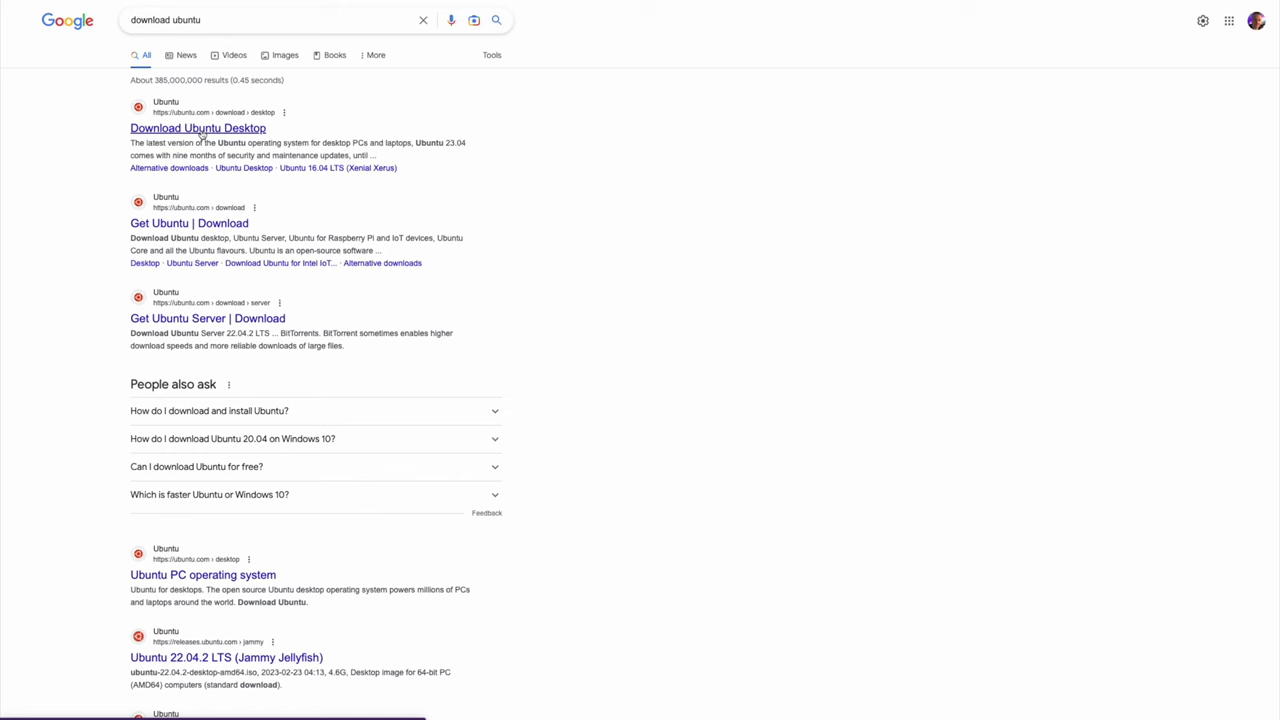
- Open the Ubuntu Server download page, then the Windows Server 2022 evaluation page's ISO download form
{"action": "left_click", "coordinate": [205, 320]}
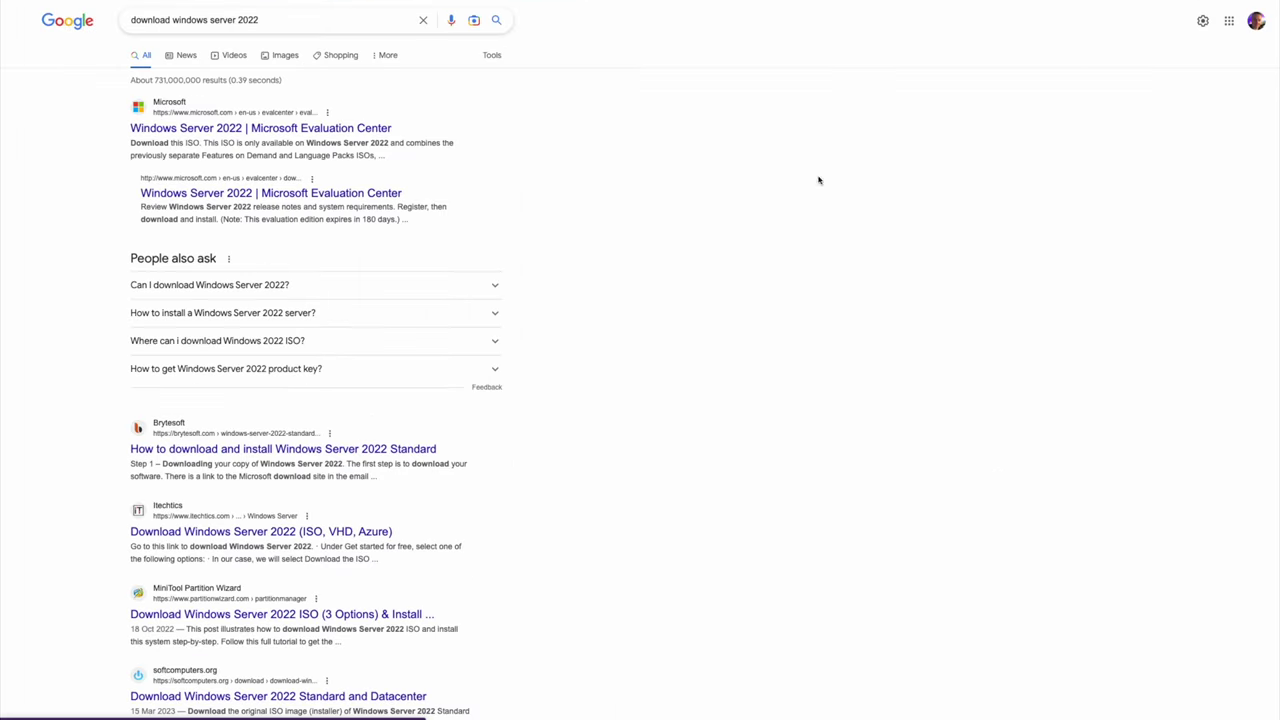
{"action": "left_click", "coordinate": [237, 129]}
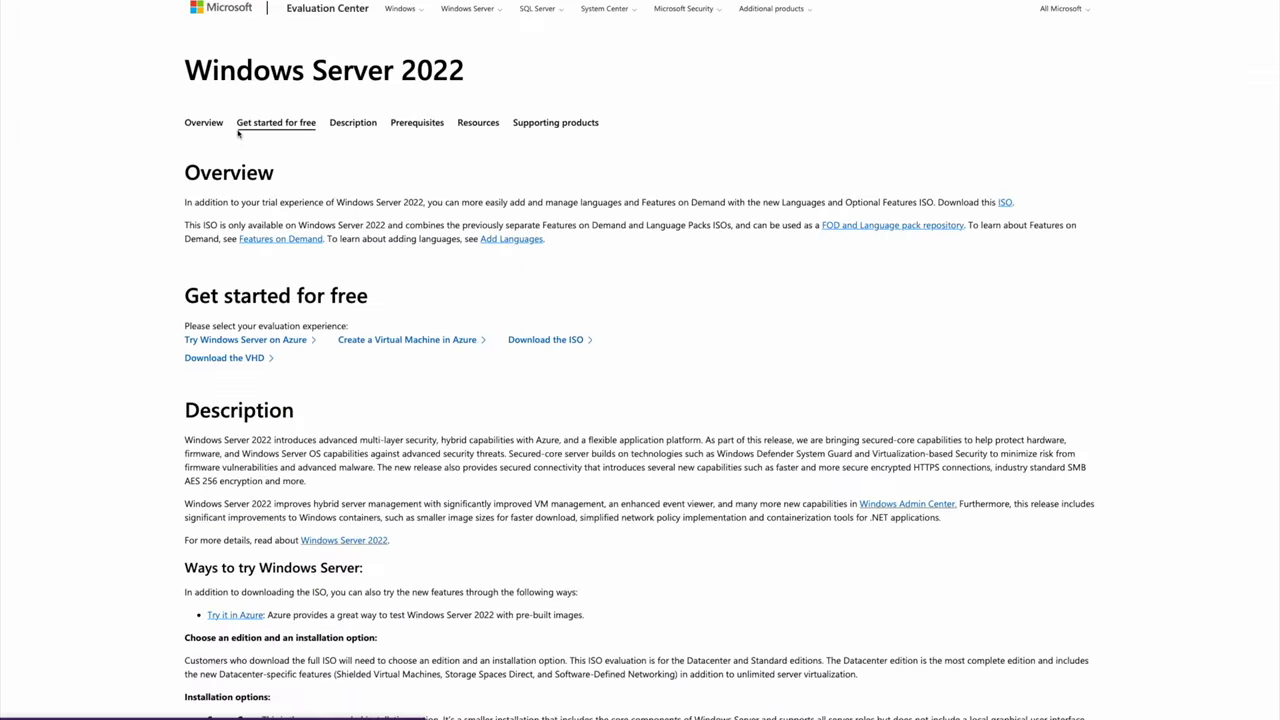
{"action": "scroll", "coordinate": [551, 177], "scroll_direction": "down", "scroll_amount": 2}
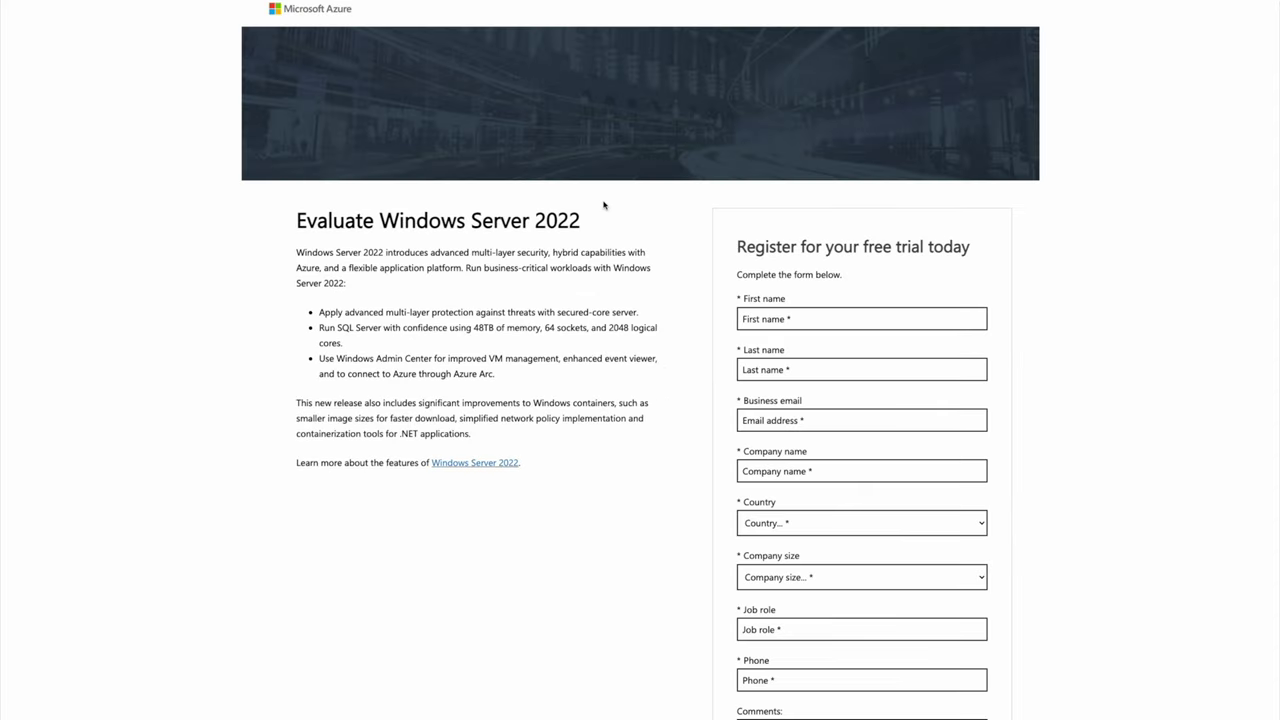
{"action": "scroll", "coordinate": [604, 205], "scroll_direction": "down", "scroll_amount": 2}
{"action": "scroll", "coordinate": [604, 203], "scroll_direction": "up", "scroll_amount": 1}
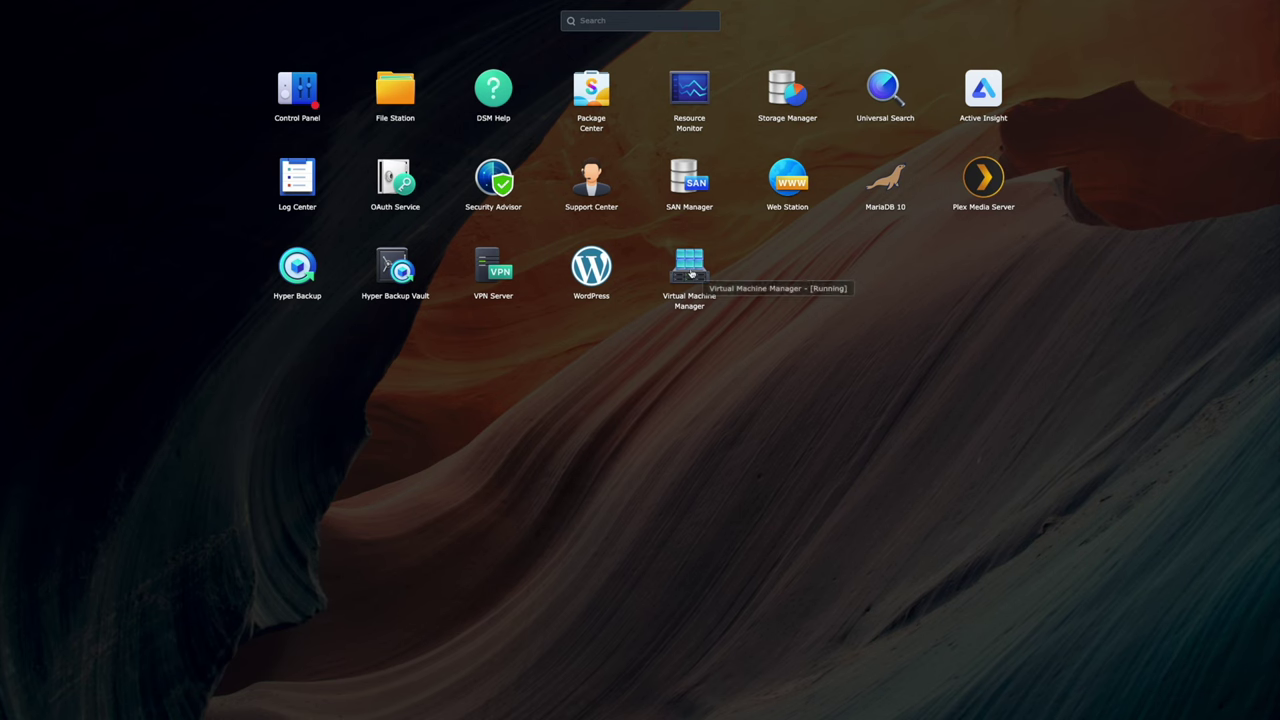
- Launch Virtual Machine Manager, run its first-time setup wizard to Finish, then choose Create
{"action": "left_click", "coordinate": [690, 273]}
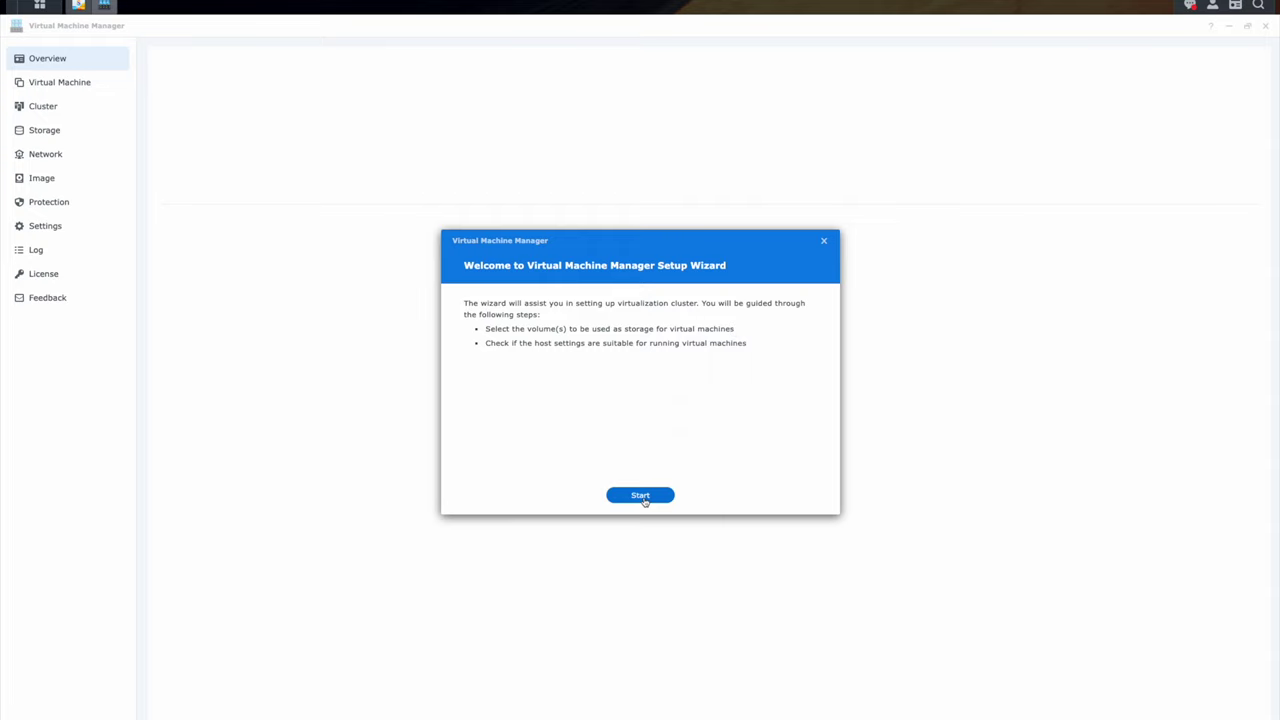
{"action": "left_click", "coordinate": [645, 499]}
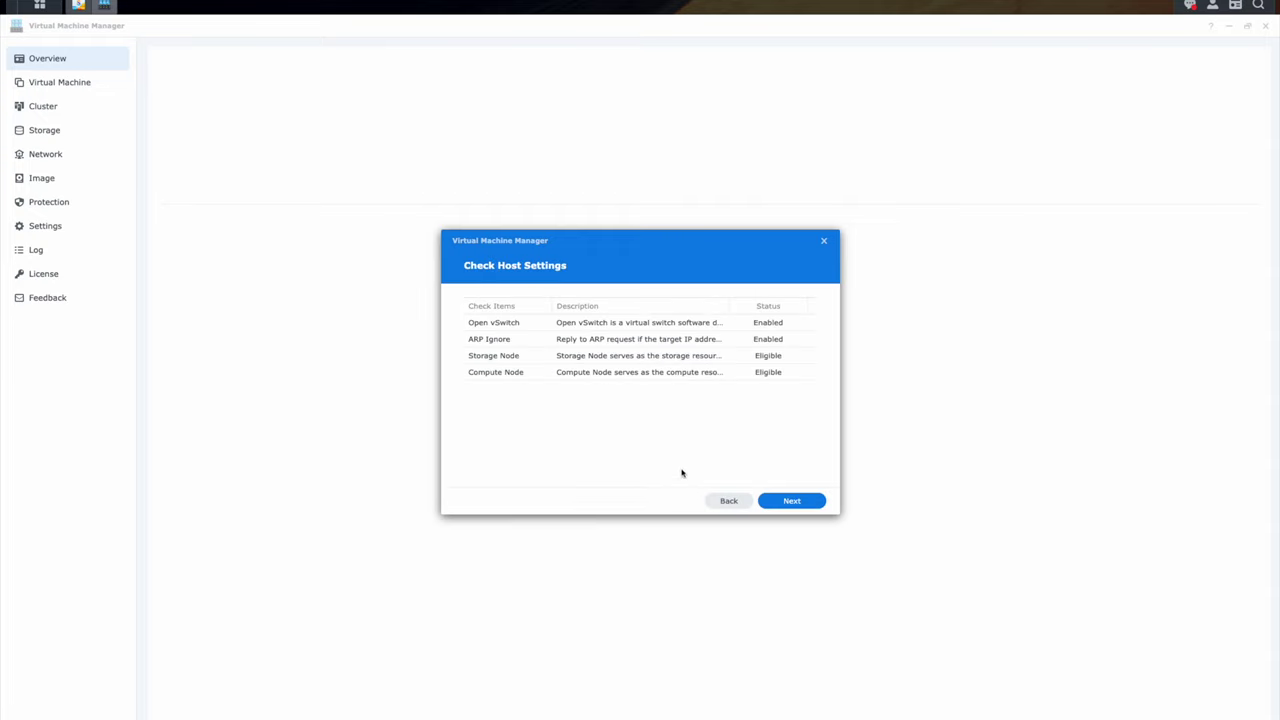
{"action": "left_click", "coordinate": [796, 502]}
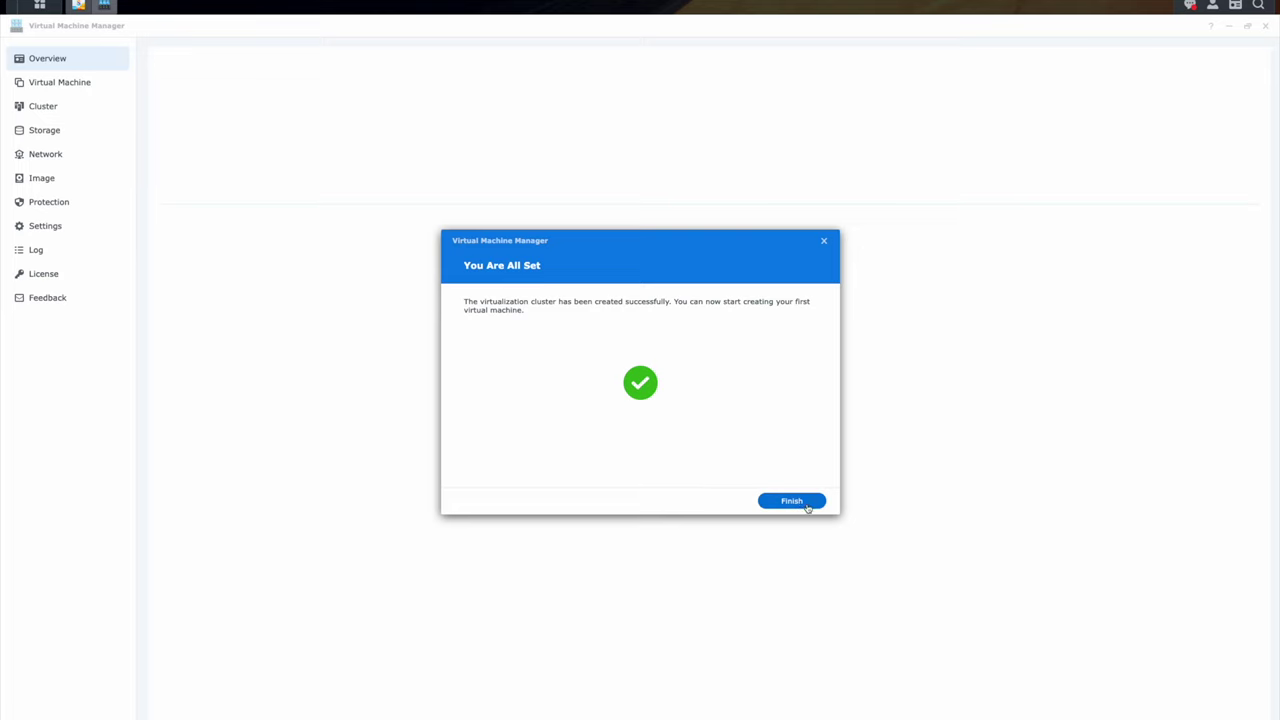
{"action": "left_click", "coordinate": [795, 501]}
{"action": "left_click", "coordinate": [167, 57]}
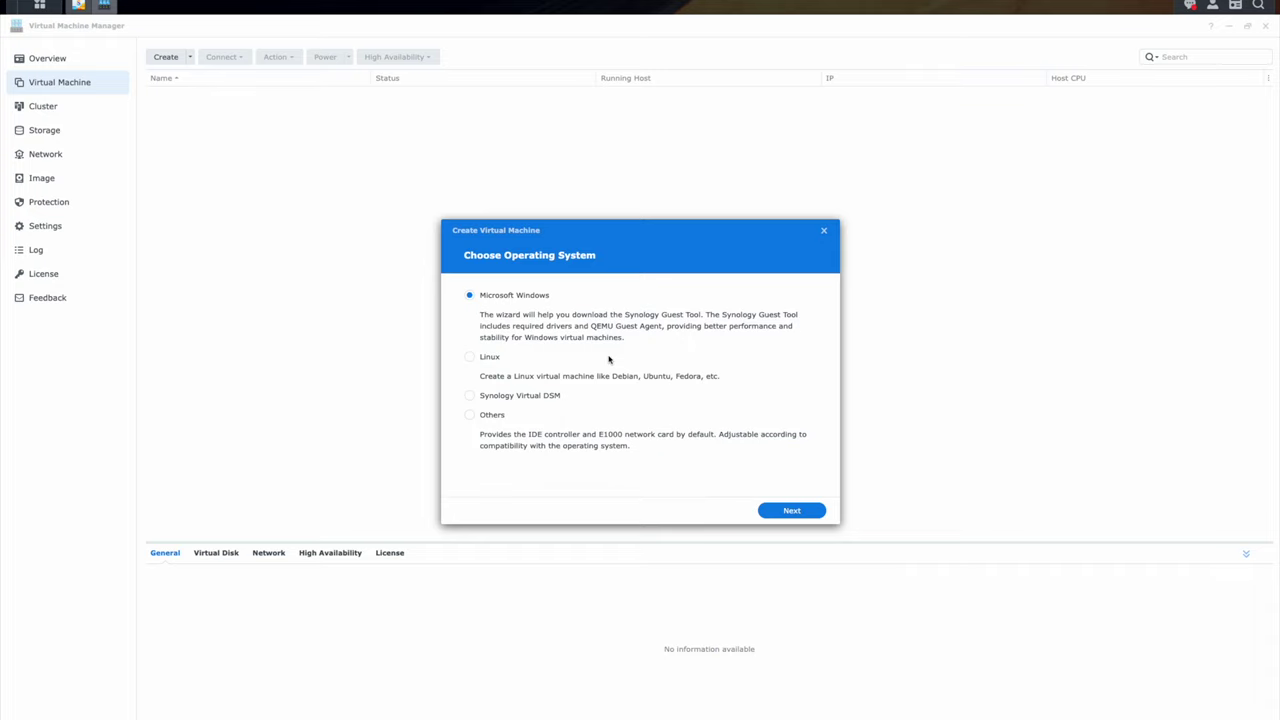
- Create a Microsoft Windows VM on the NAS storage and name it DNSServer
{"action": "left_click", "coordinate": [791, 511]}
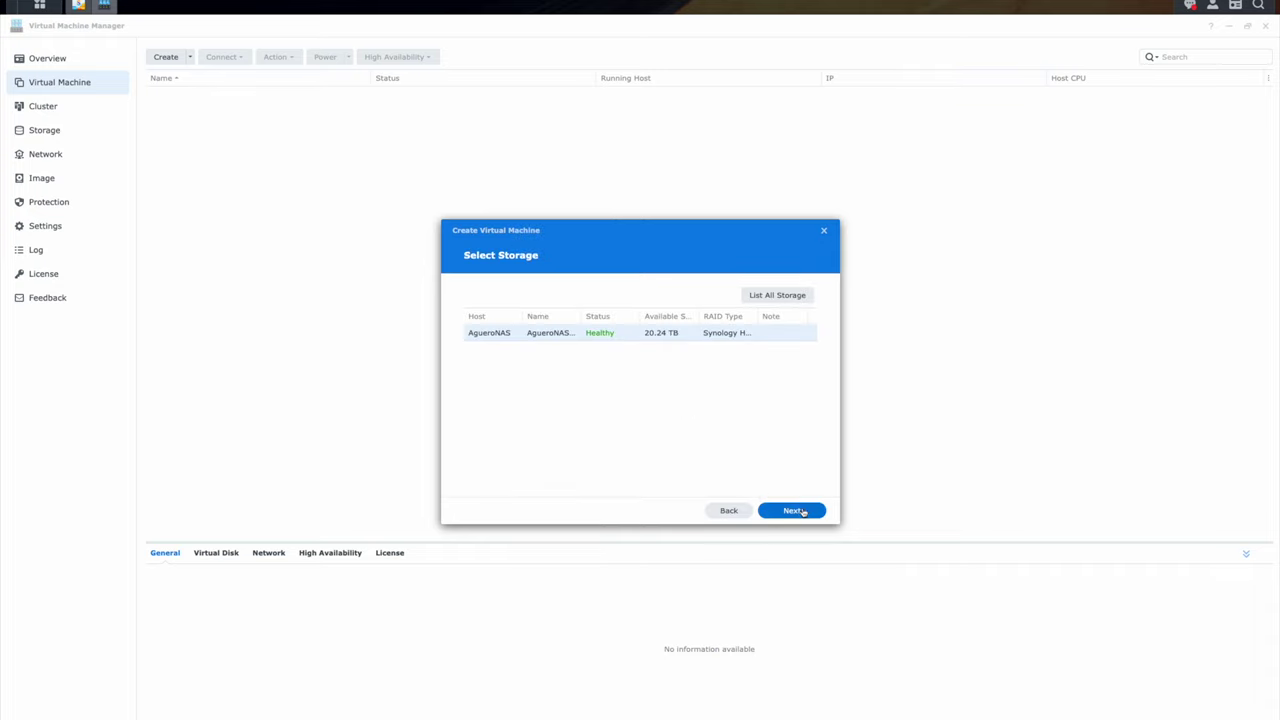
{"action": "left_click", "coordinate": [791, 511]}
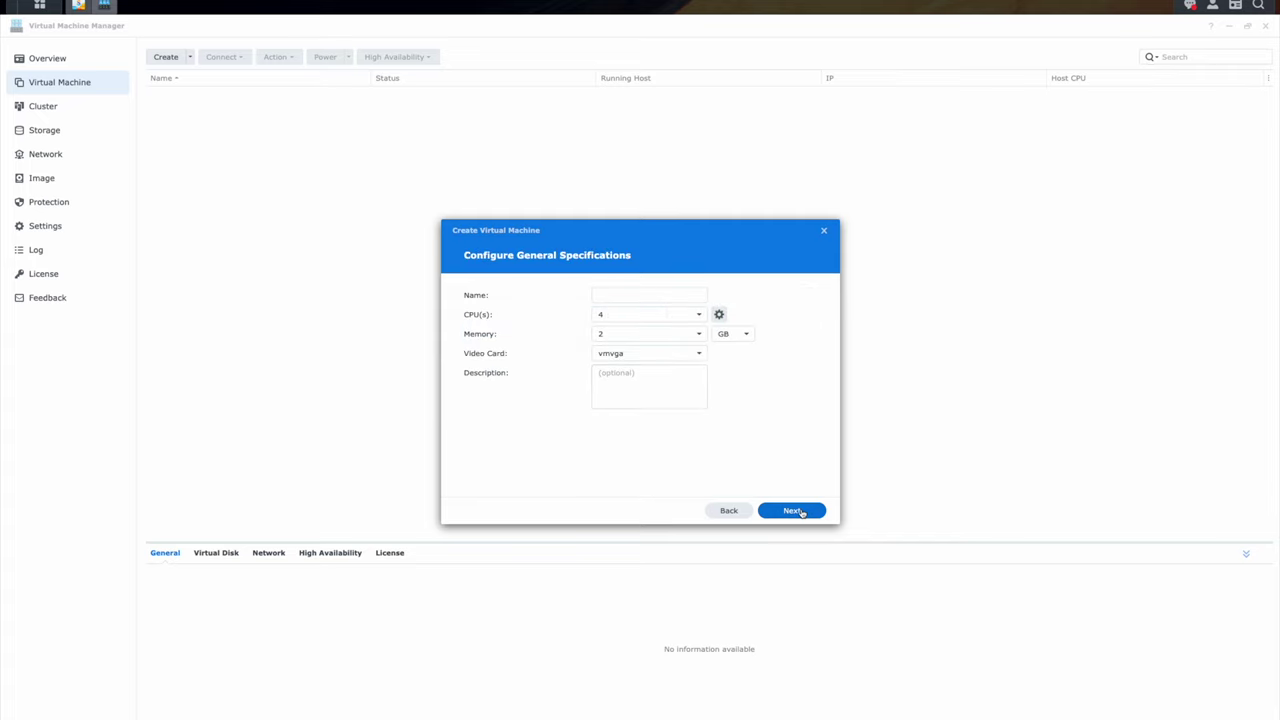
{"action": "left_click", "coordinate": [615, 297]}
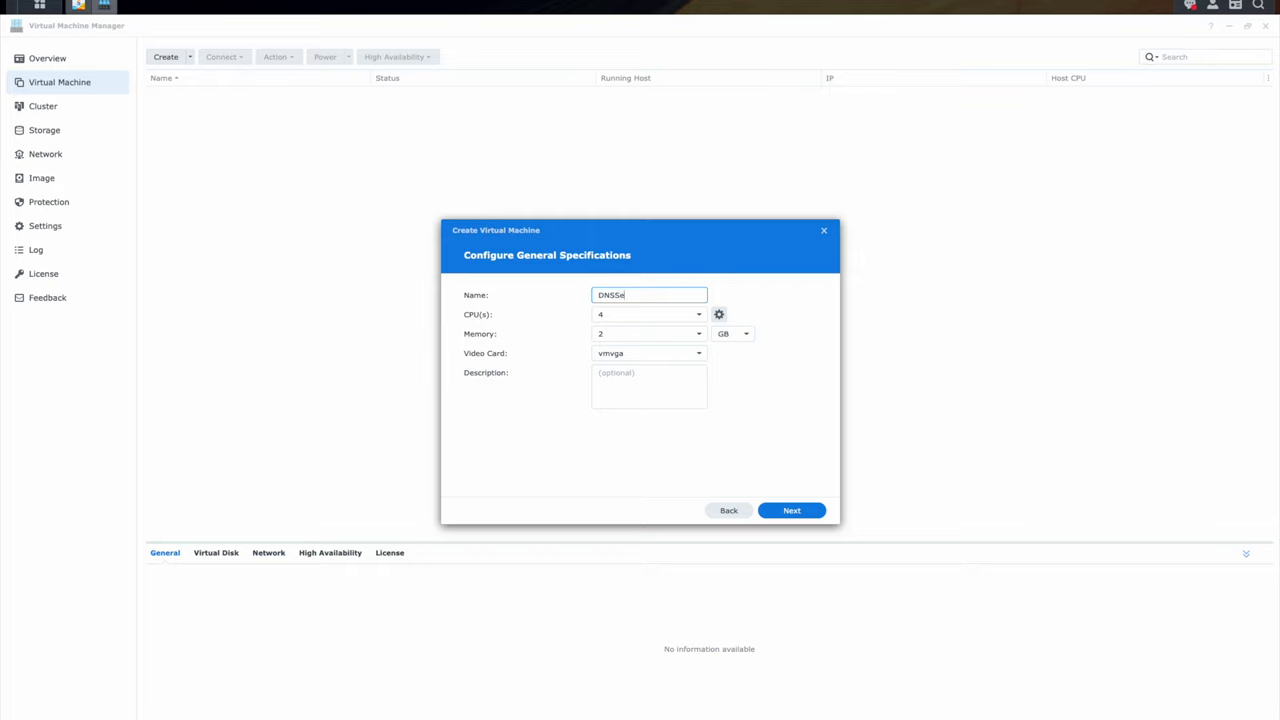
{"action": "type", "text": "DNSServer"}
- Give DNSServer 2 CPUs and 4 GB of memory
{"action": "left_click", "coordinate": [700, 315]}
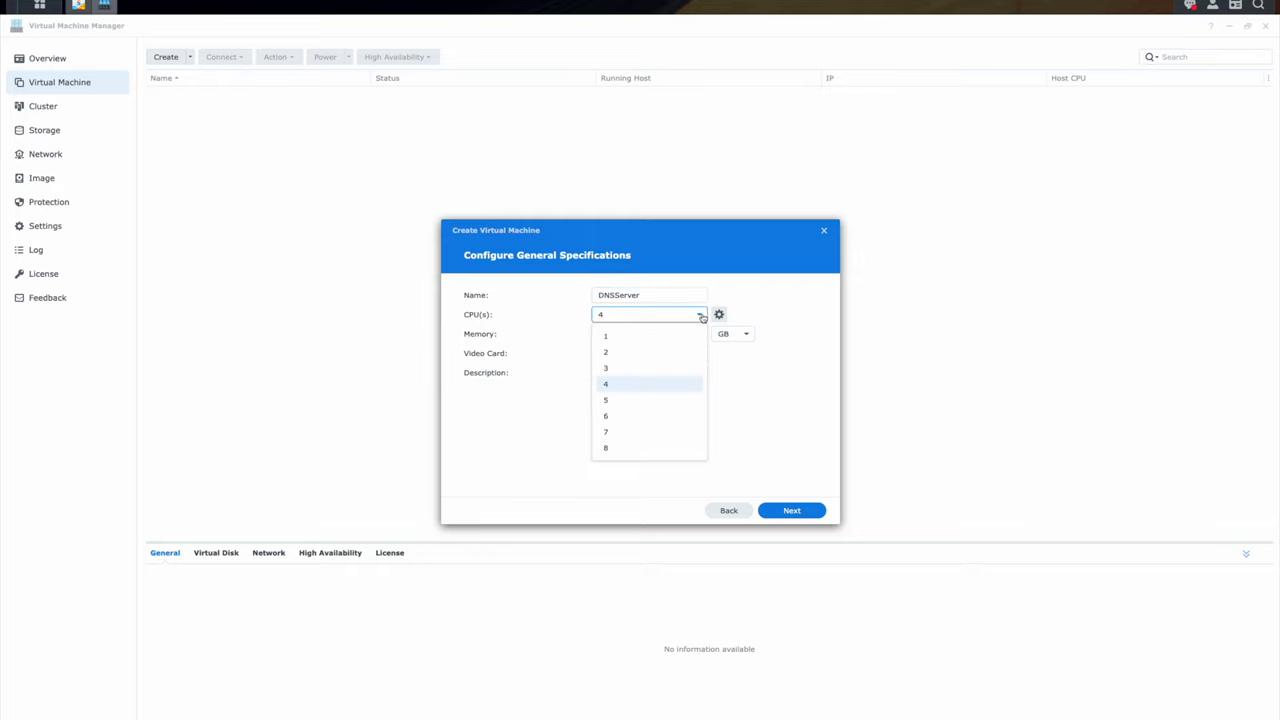
{"action": "left_click", "coordinate": [750, 370]}
{"action": "left_click", "coordinate": [700, 335]}
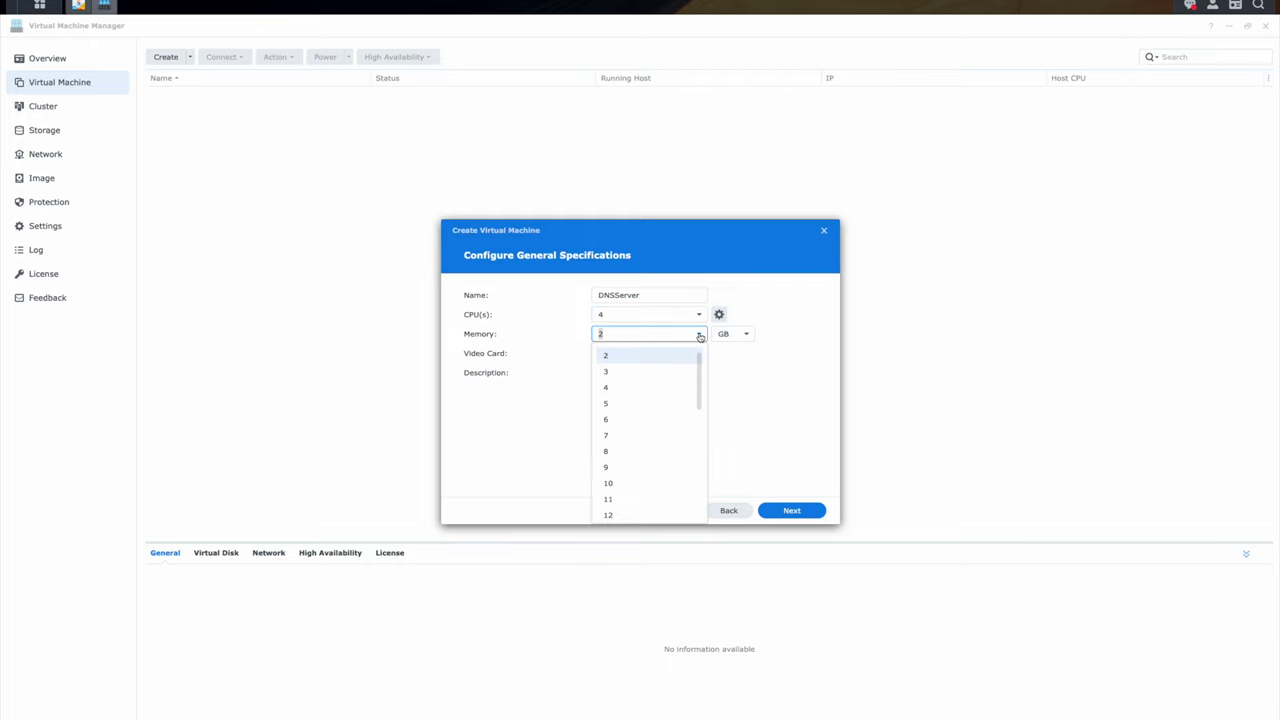
{"action": "left_click", "coordinate": [780, 370]}
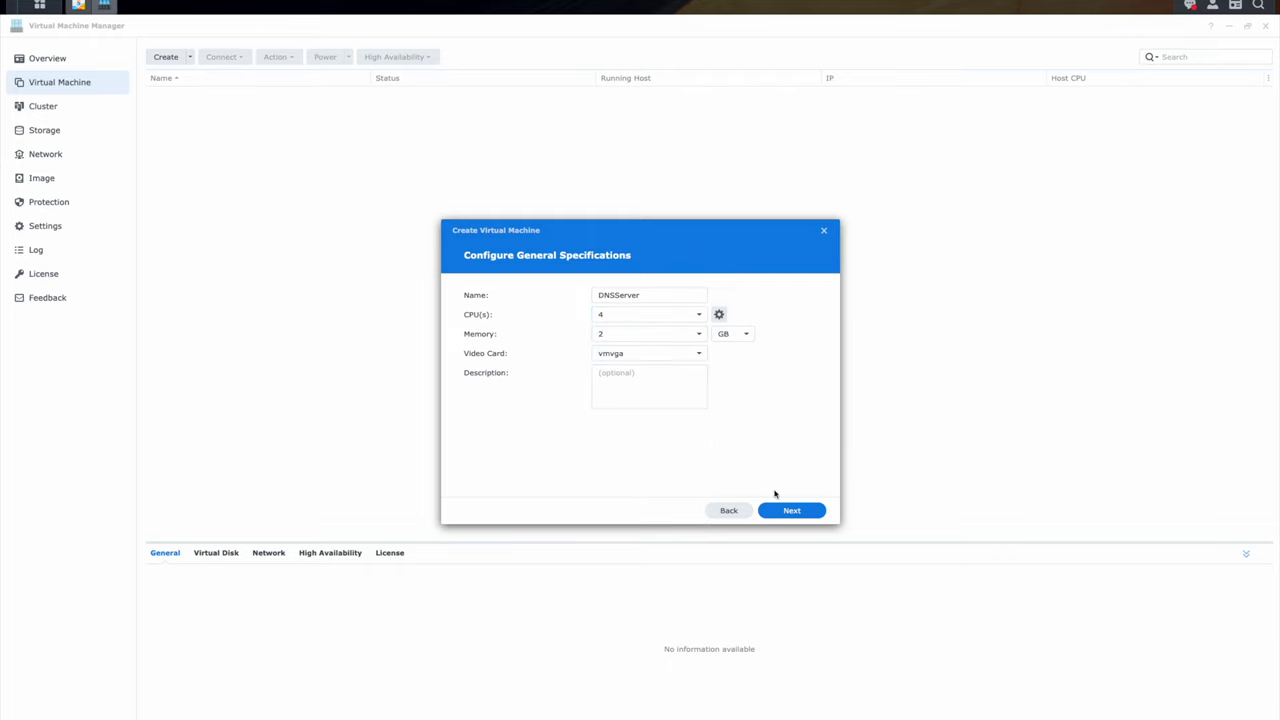
{"action": "left_click", "coordinate": [700, 315]}
{"action": "left_click", "coordinate": [637, 353]}
{"action": "left_click", "coordinate": [700, 334]}
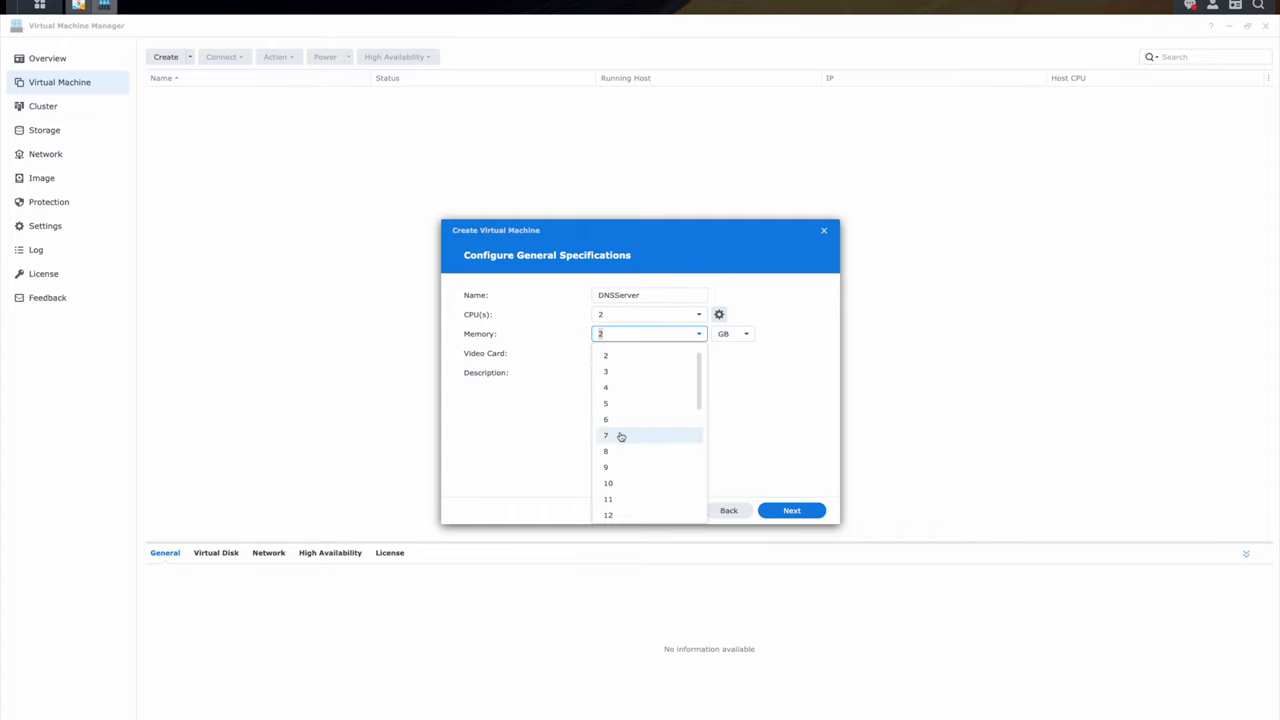
{"action": "left_click", "coordinate": [620, 390]}
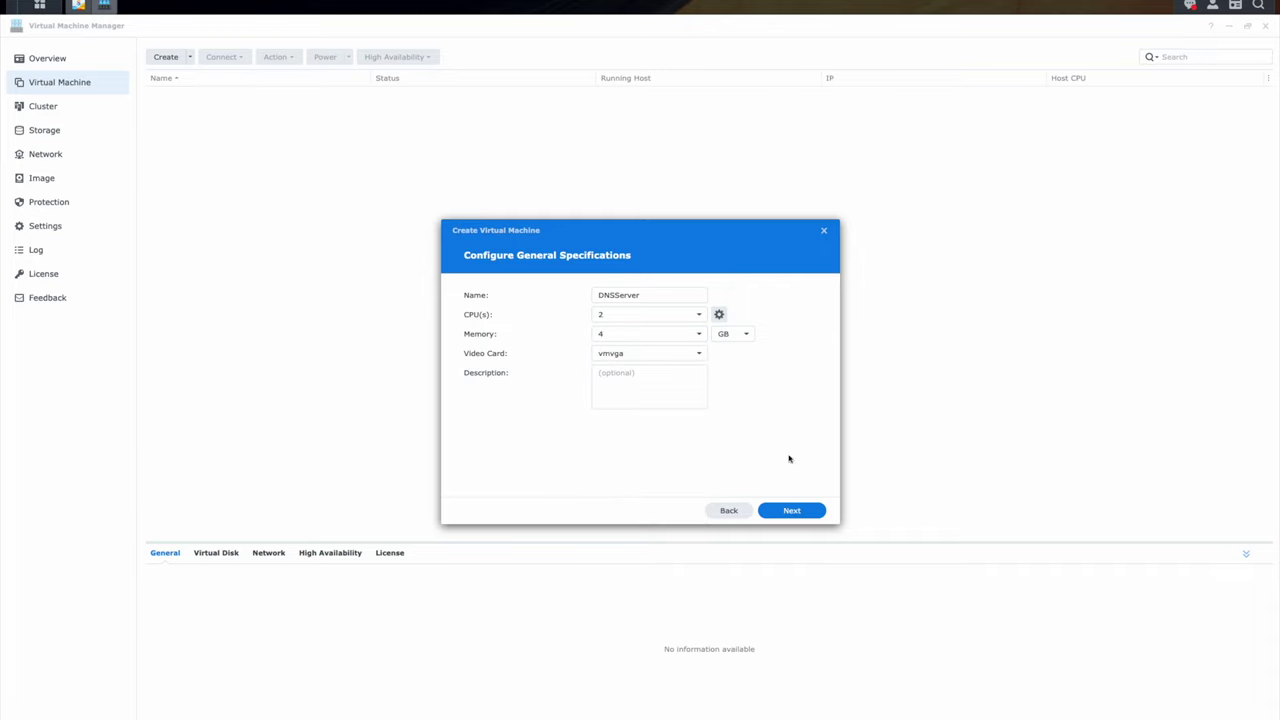
{"action": "left_click", "coordinate": [794, 511]}
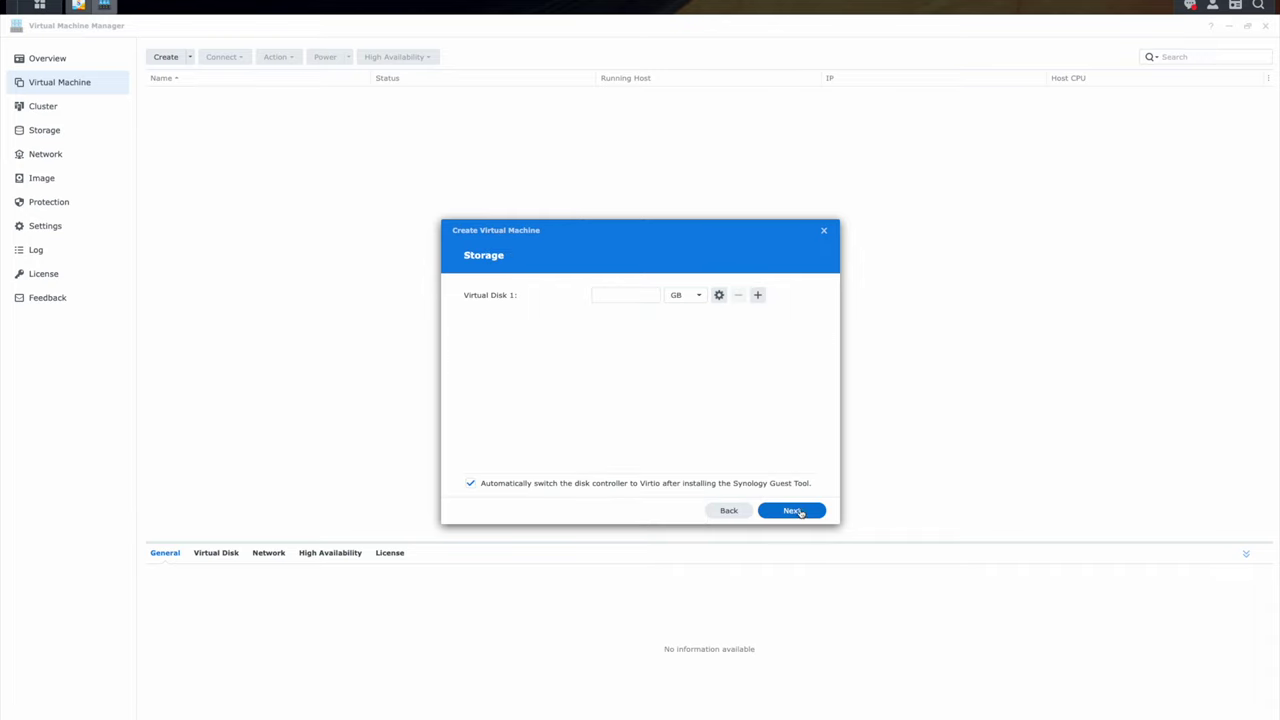
- Give DNSServer an 80 GB virtual disk, keep the default network, and download the Guest Tool
{"action": "left_click", "coordinate": [634, 297]}
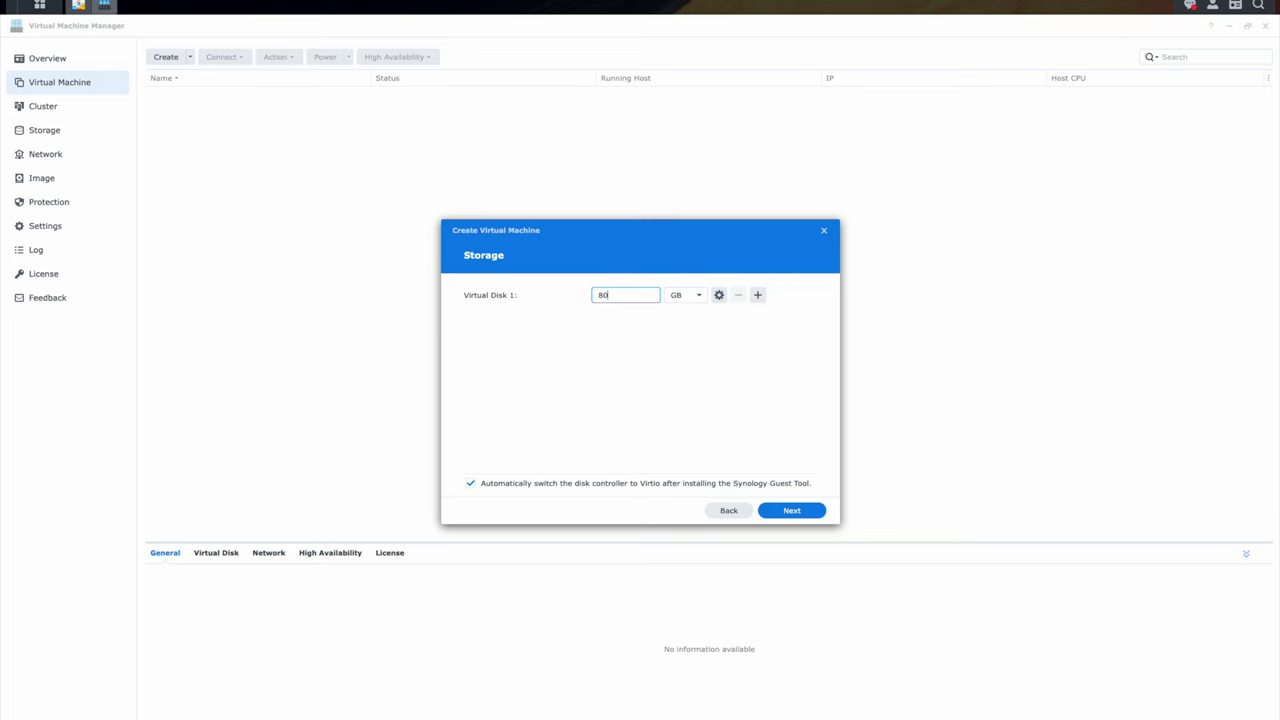
{"action": "left_click", "coordinate": [793, 510]}
{"action": "left_click", "coordinate": [792, 511]}
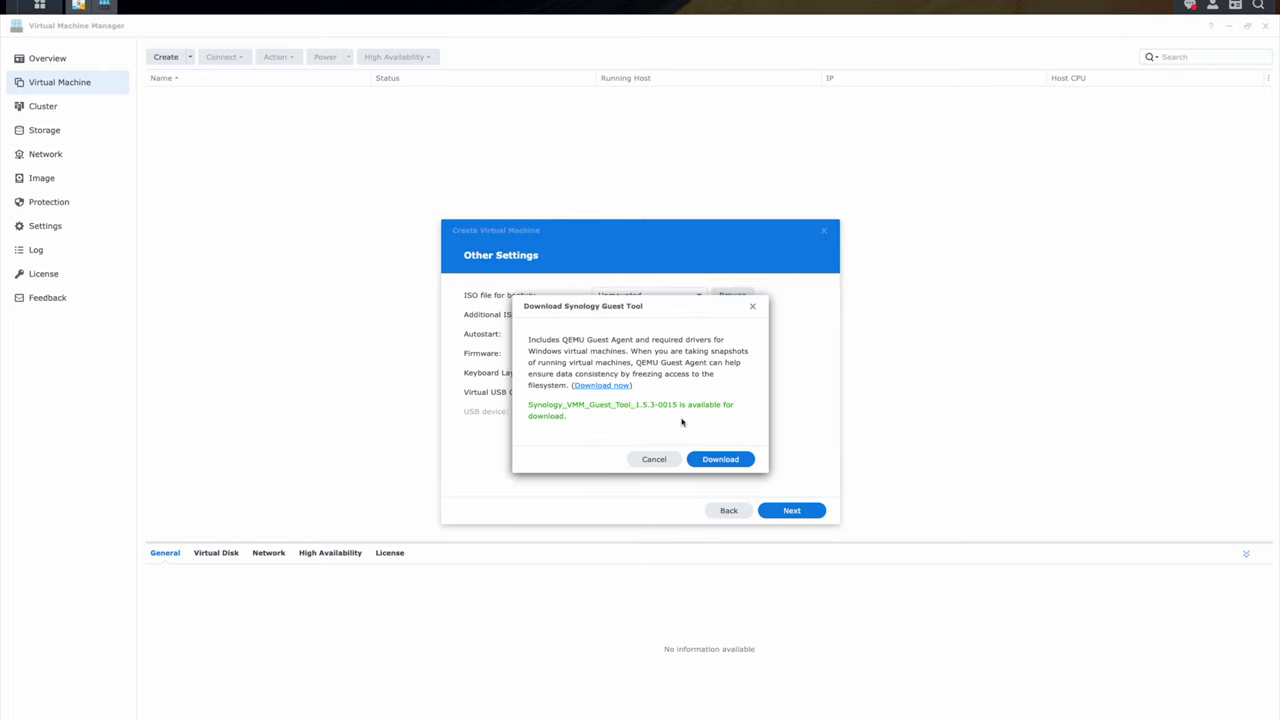
{"action": "left_click", "coordinate": [735, 461]}
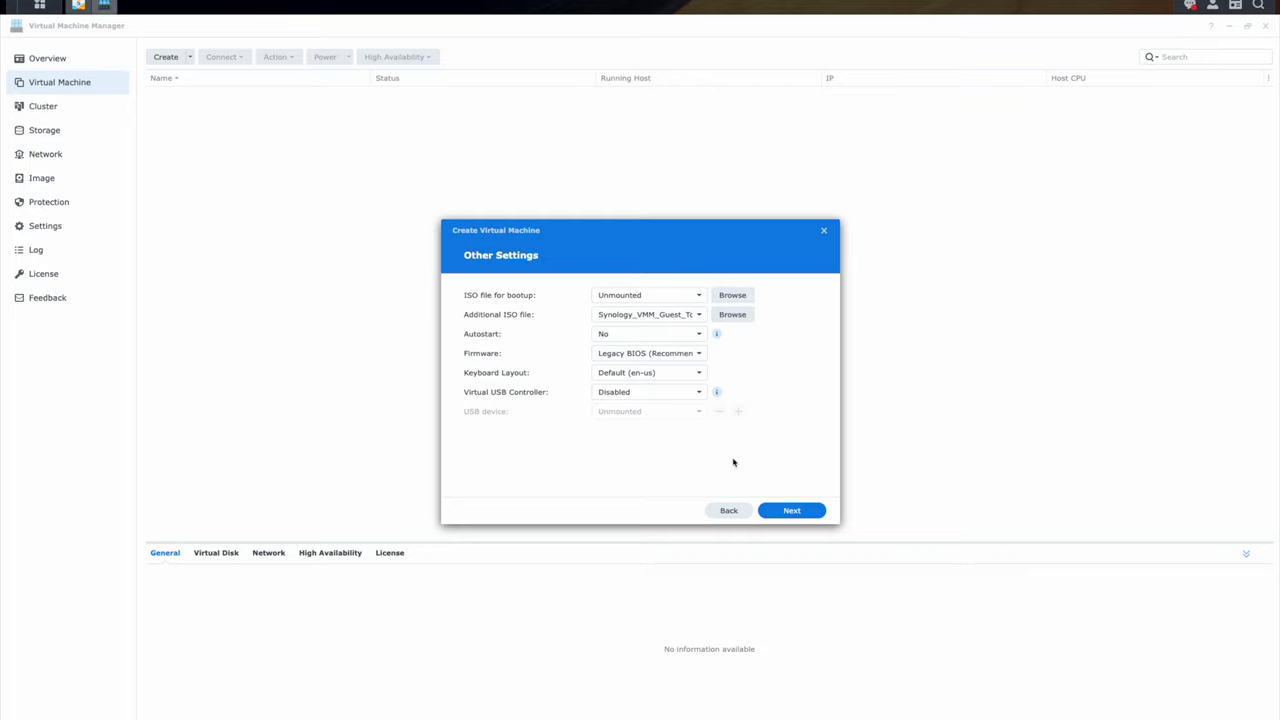
- Select the Windows installer ISO as boot image and leave autostart set to No
{"action": "left_click", "coordinate": [699, 297]}
{"action": "left_click", "coordinate": [732, 295]}
{"action": "double_click", "coordinate": [626, 290]}
{"action": "left_click", "coordinate": [697, 335]}
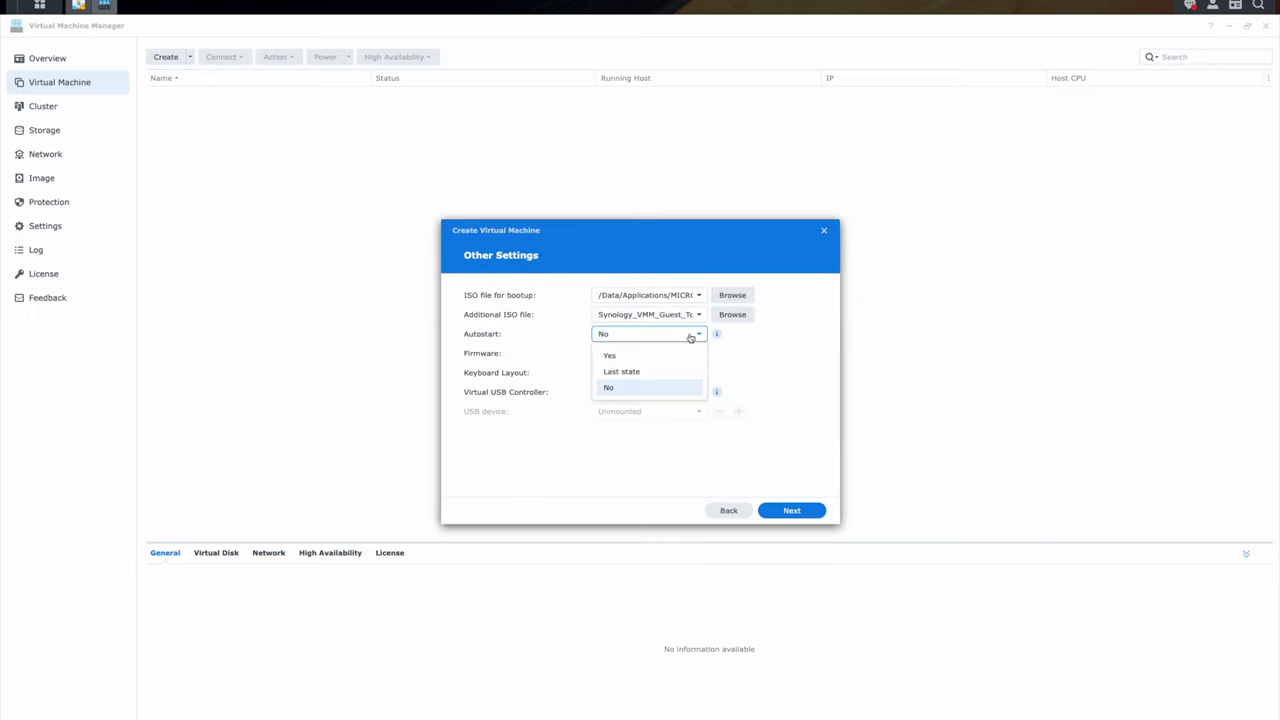
{"action": "left_click", "coordinate": [805, 386]}
{"action": "left_click", "coordinate": [792, 511]}
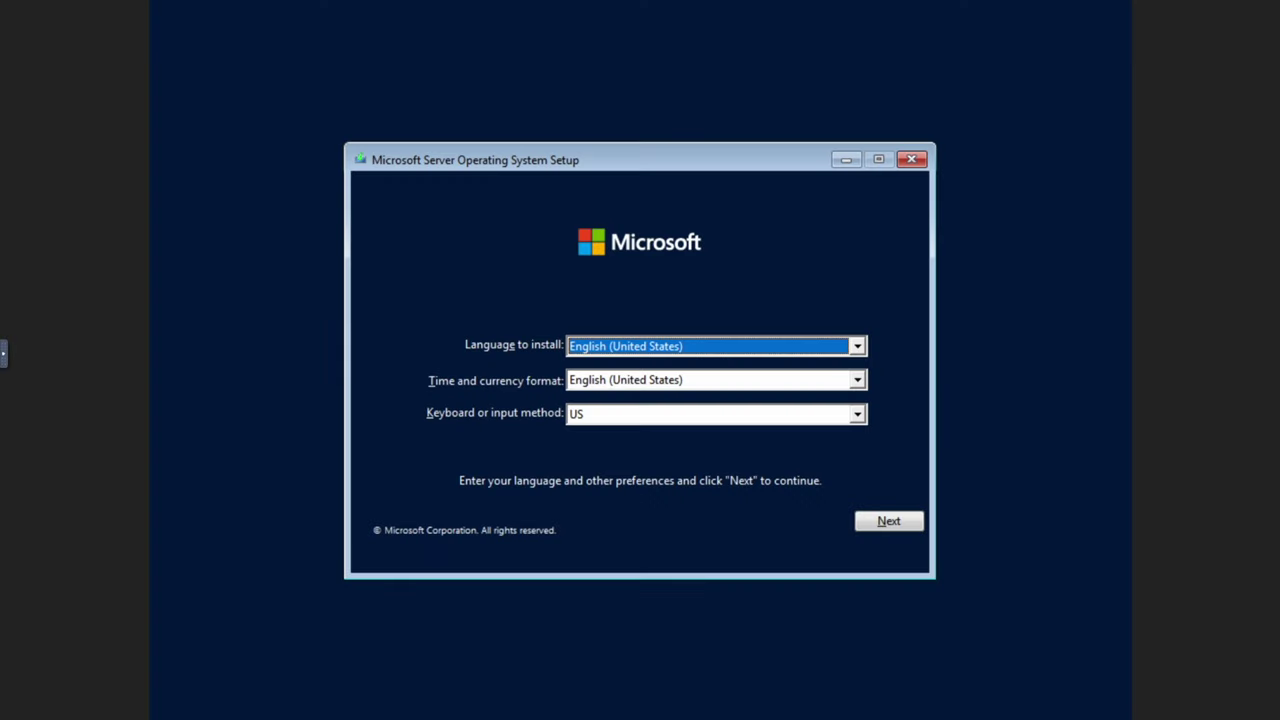
- Install Windows Server 2022 Datacenter Evaluation on DNSServer's disk, accepting the license terms
{"action": "left_click", "coordinate": [903, 524]}
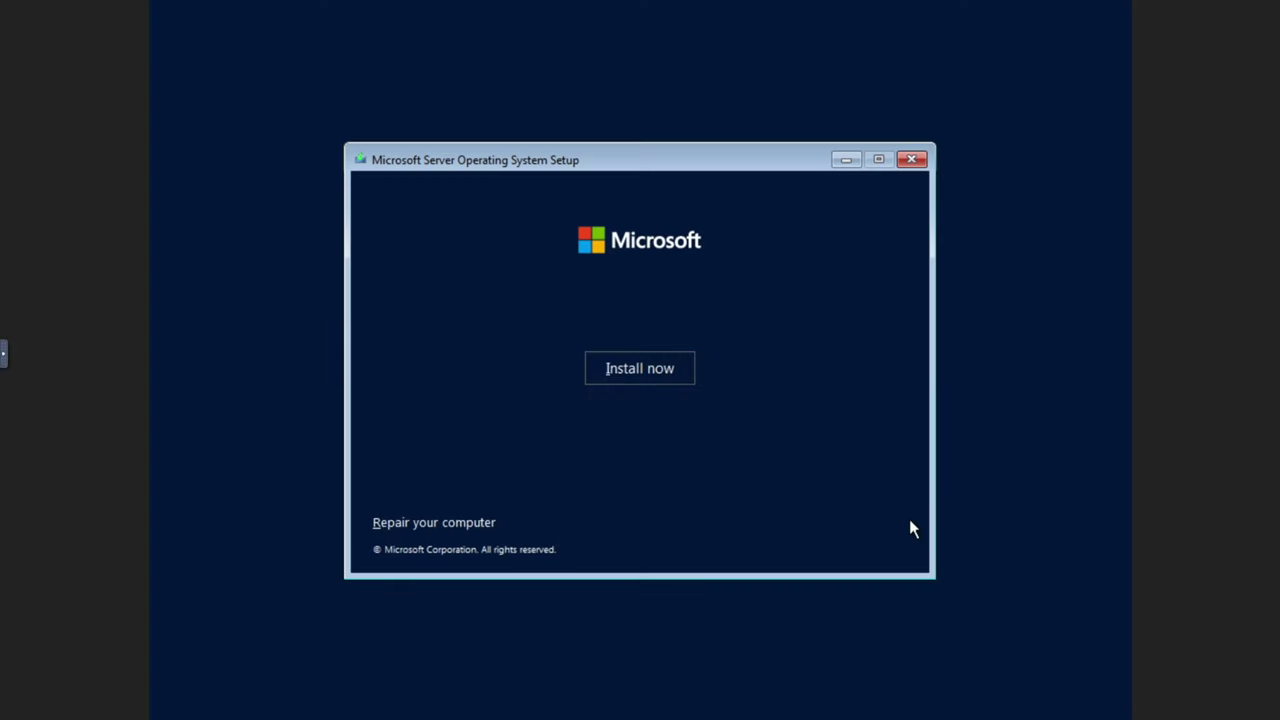
{"action": "left_click", "coordinate": [640, 367]}
{"action": "left_click", "coordinate": [612, 268]}
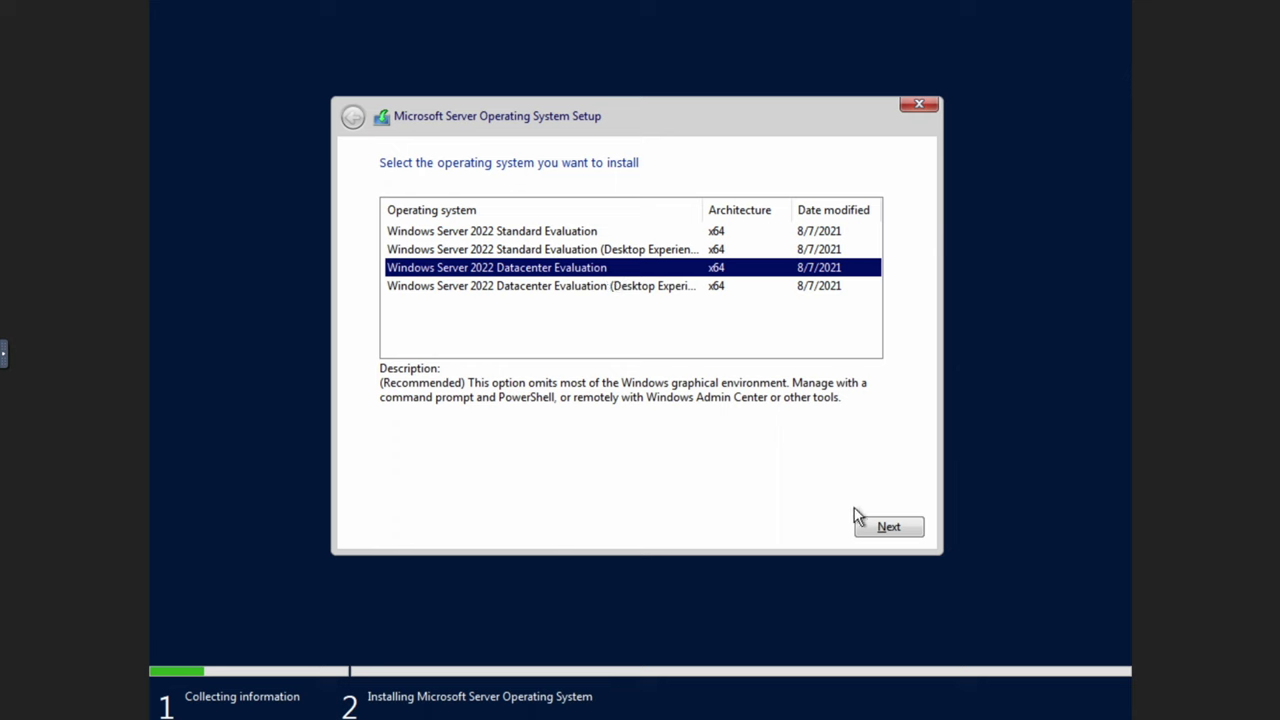
{"action": "left_click", "coordinate": [888, 528]}
{"action": "left_click", "coordinate": [710, 490]}
{"action": "left_click", "coordinate": [876, 526]}
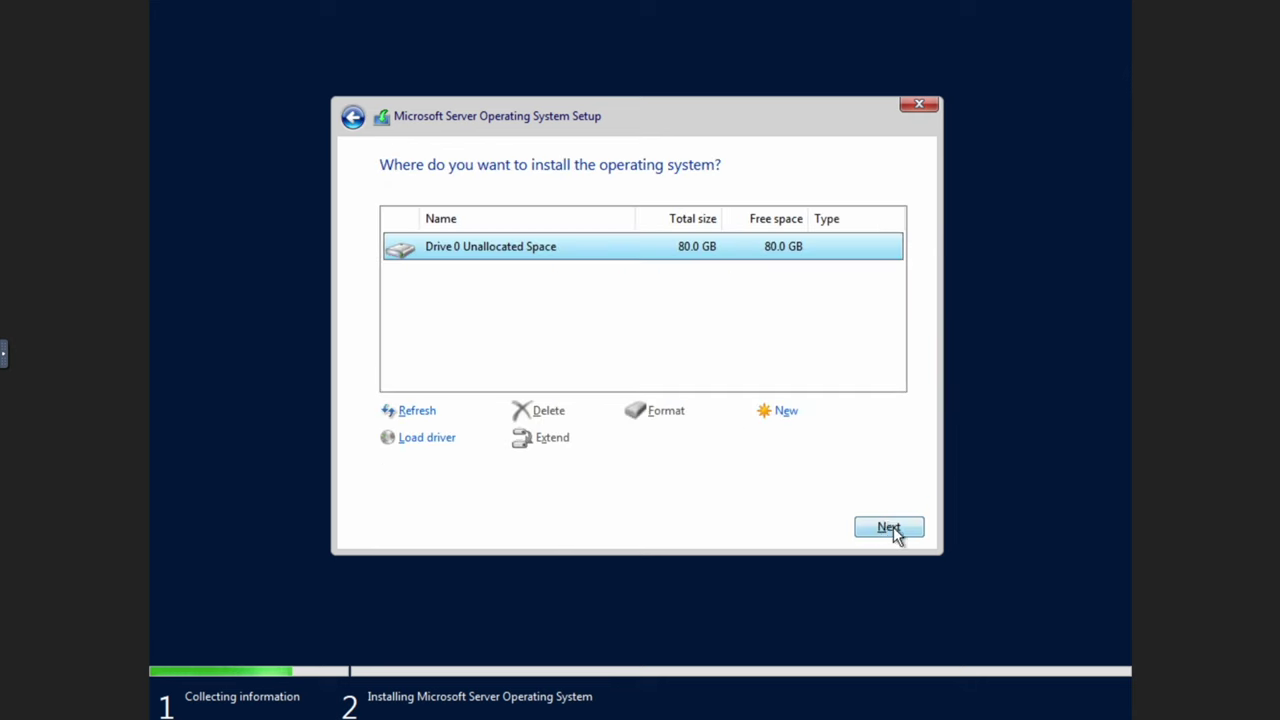
{"action": "left_click", "coordinate": [892, 527]}
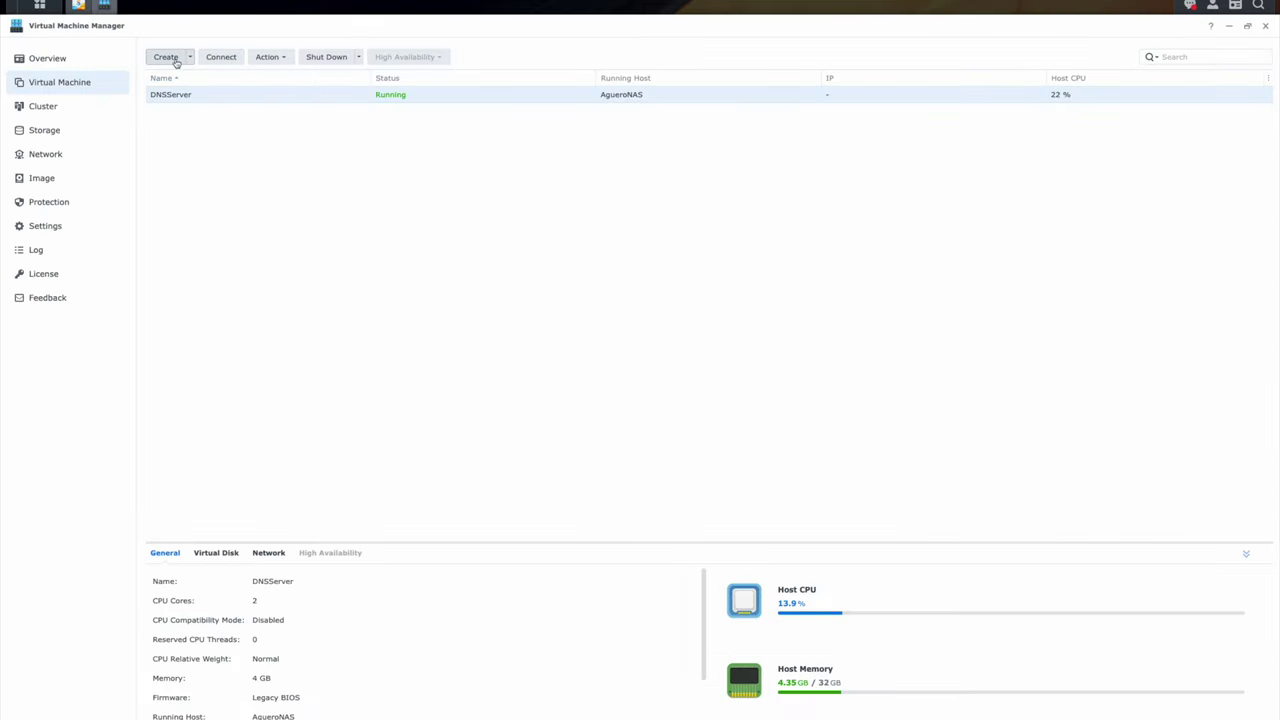
- Create a new Linux virtual machine named Webserver01
{"action": "left_click", "coordinate": [172, 57]}
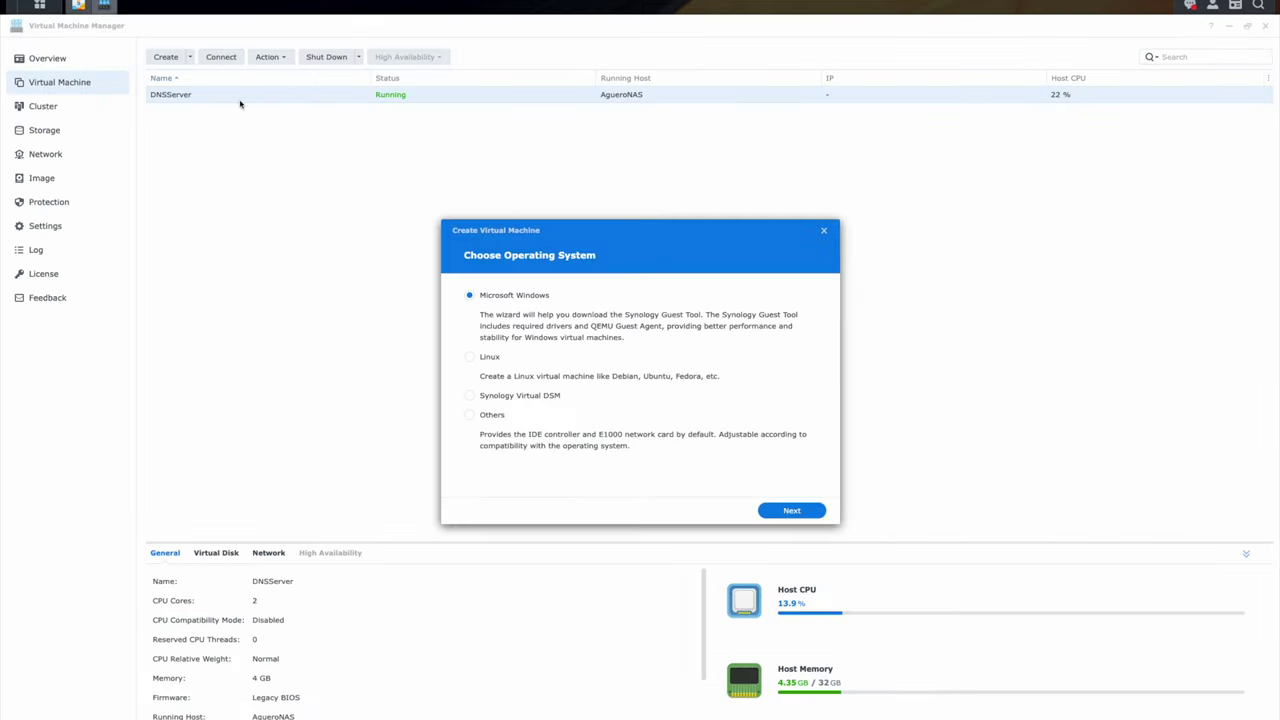
{"action": "left_click", "coordinate": [470, 357]}
{"action": "left_click", "coordinate": [785, 510]}
{"action": "type", "text": "Webserver01"}
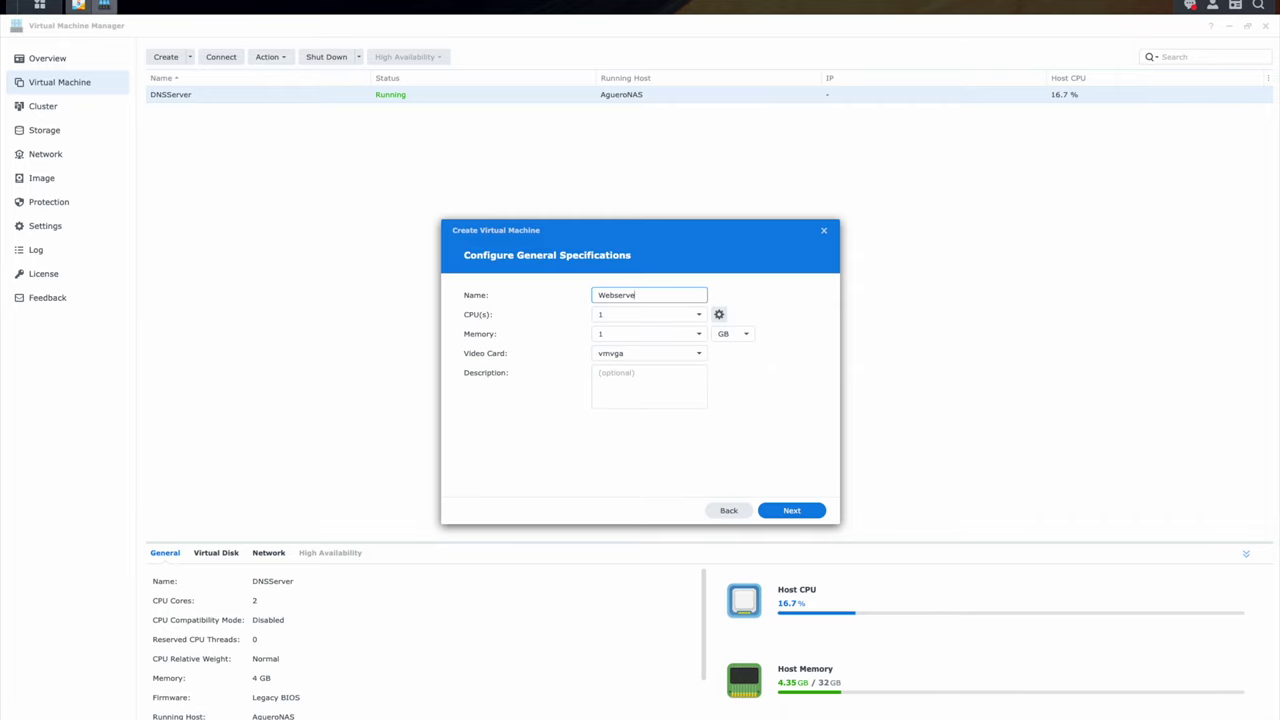
{"action": "left_click", "coordinate": [699, 314]}
{"action": "left_click", "coordinate": [792, 511]}
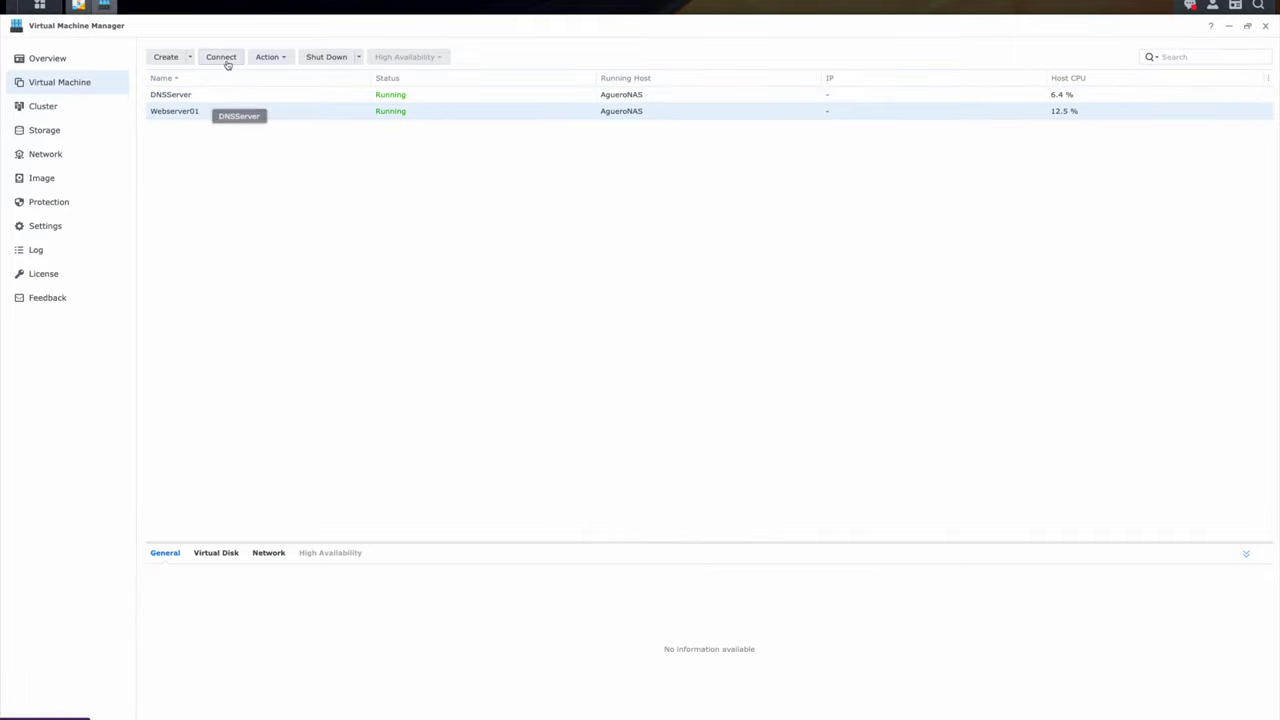
- Open Webserver01's console and start the Ubuntu installer with English (US) keyboard and default updates
{"action": "left_click", "coordinate": [221, 57]}
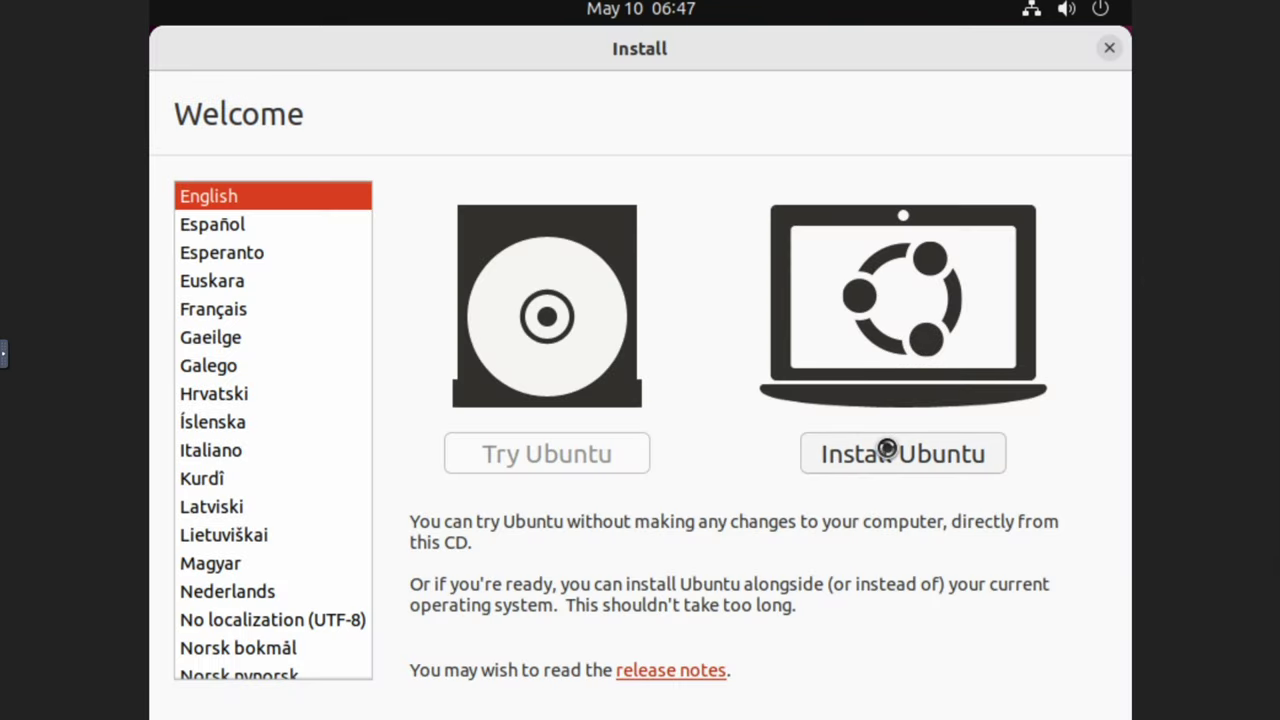
{"action": "left_click", "coordinate": [887, 449]}
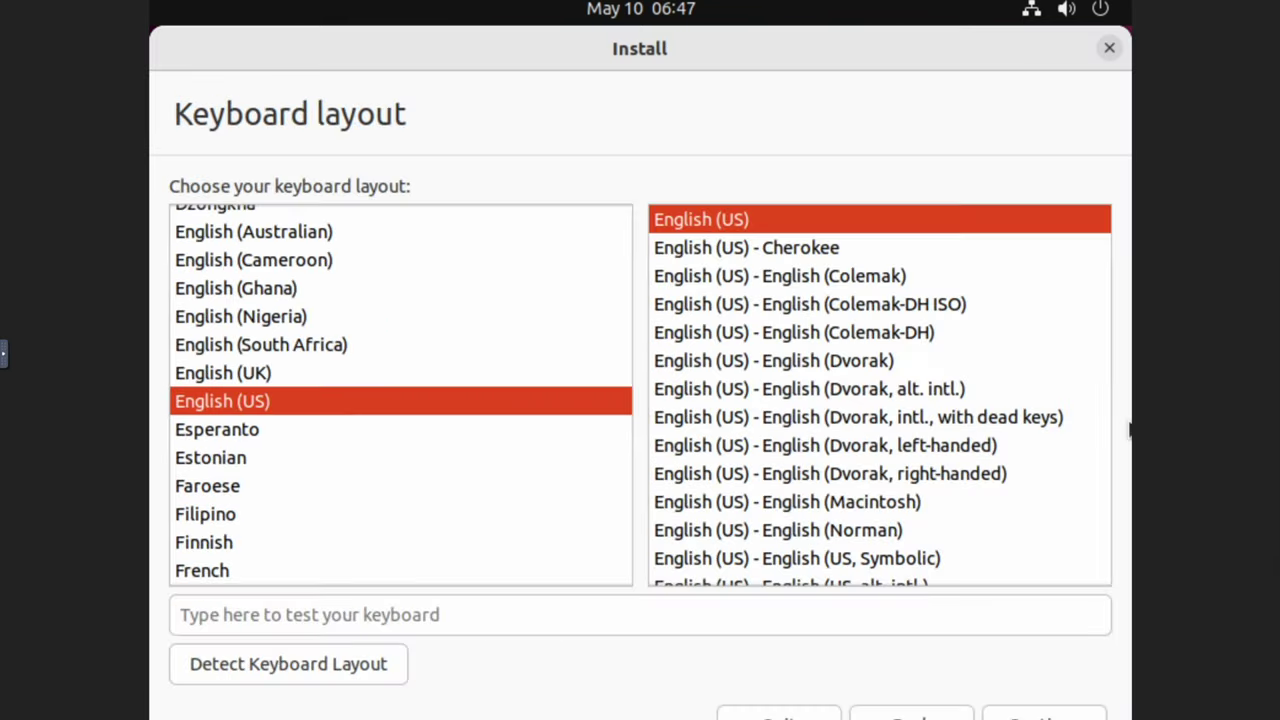
{"action": "left_click", "coordinate": [1030, 713]}
{"action": "left_click", "coordinate": [1014, 711]}
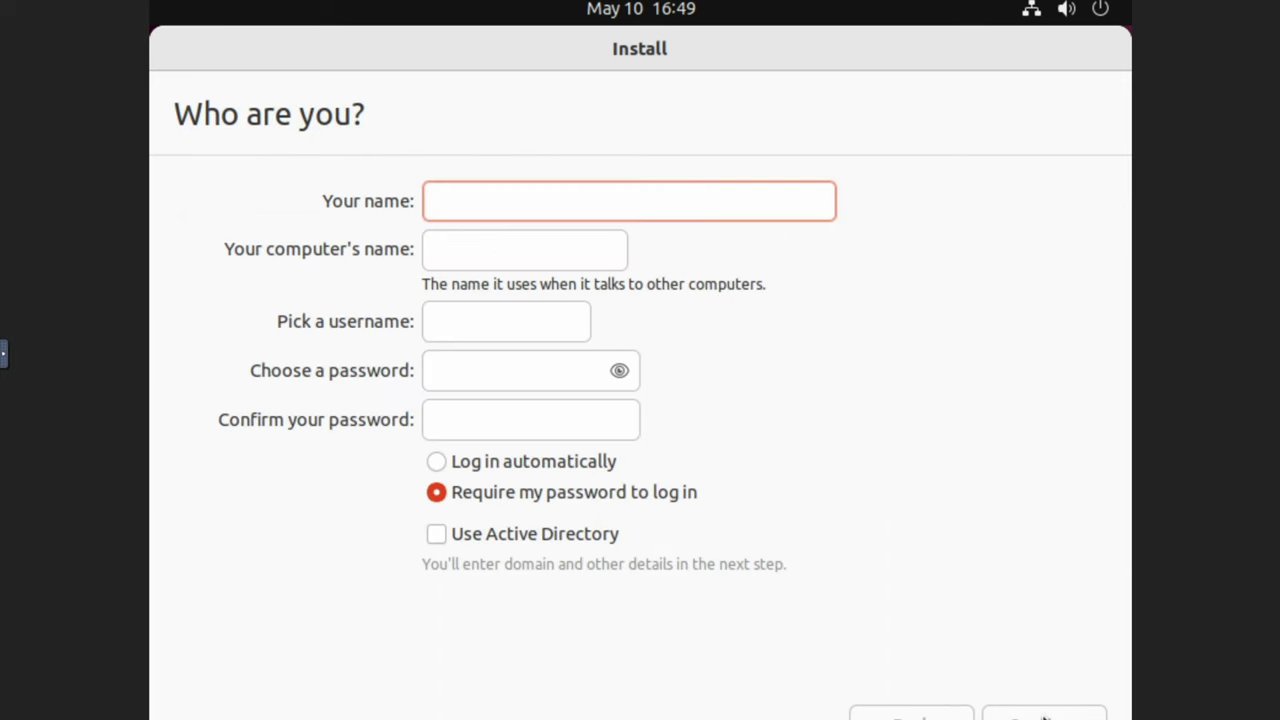
{"action": "type", "text": "Emi"}
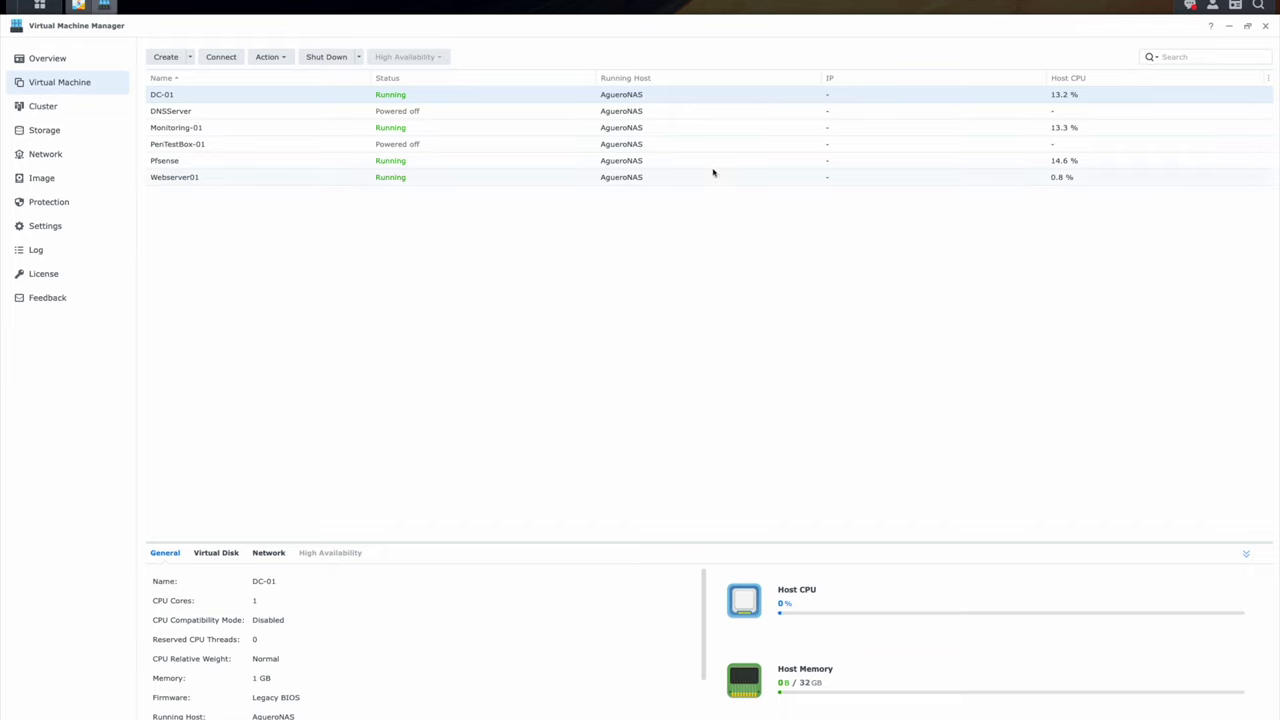
- Check DNSServer's power-on options, then show the Shut Down options for Monitoring-01
{"action": "left_click", "coordinate": [397, 113]}
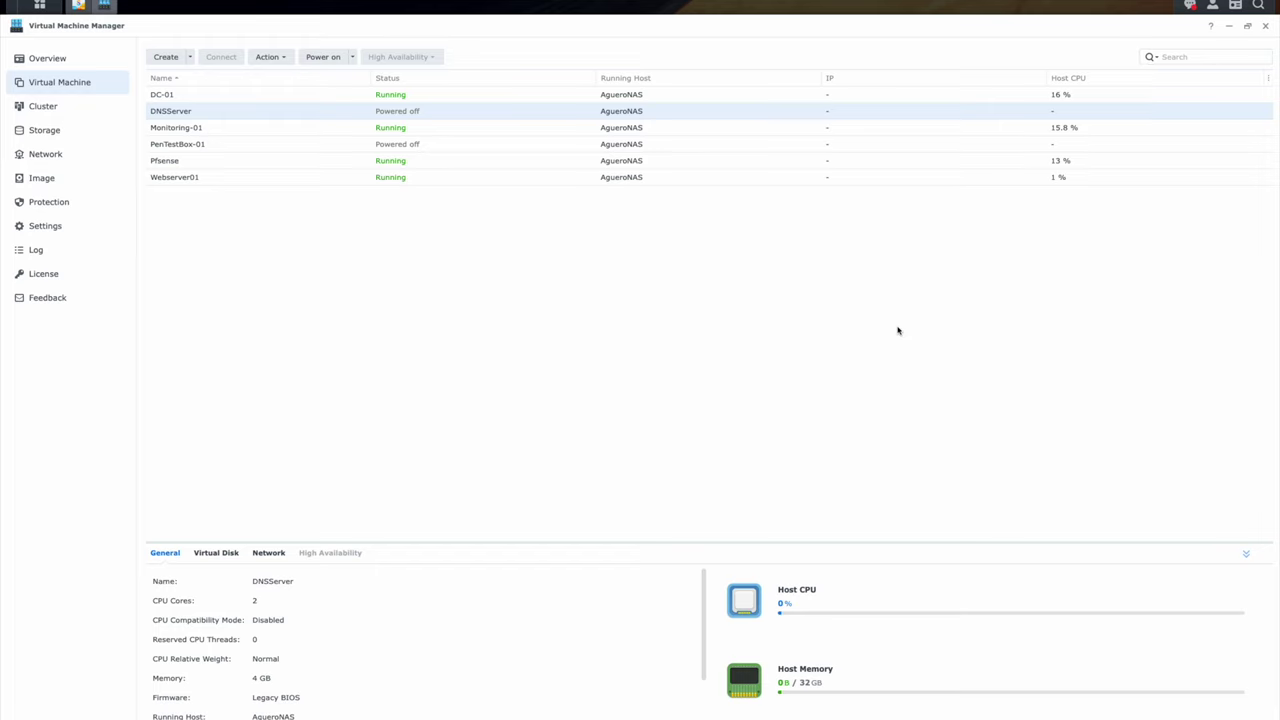
{"action": "left_click", "coordinate": [352, 58]}
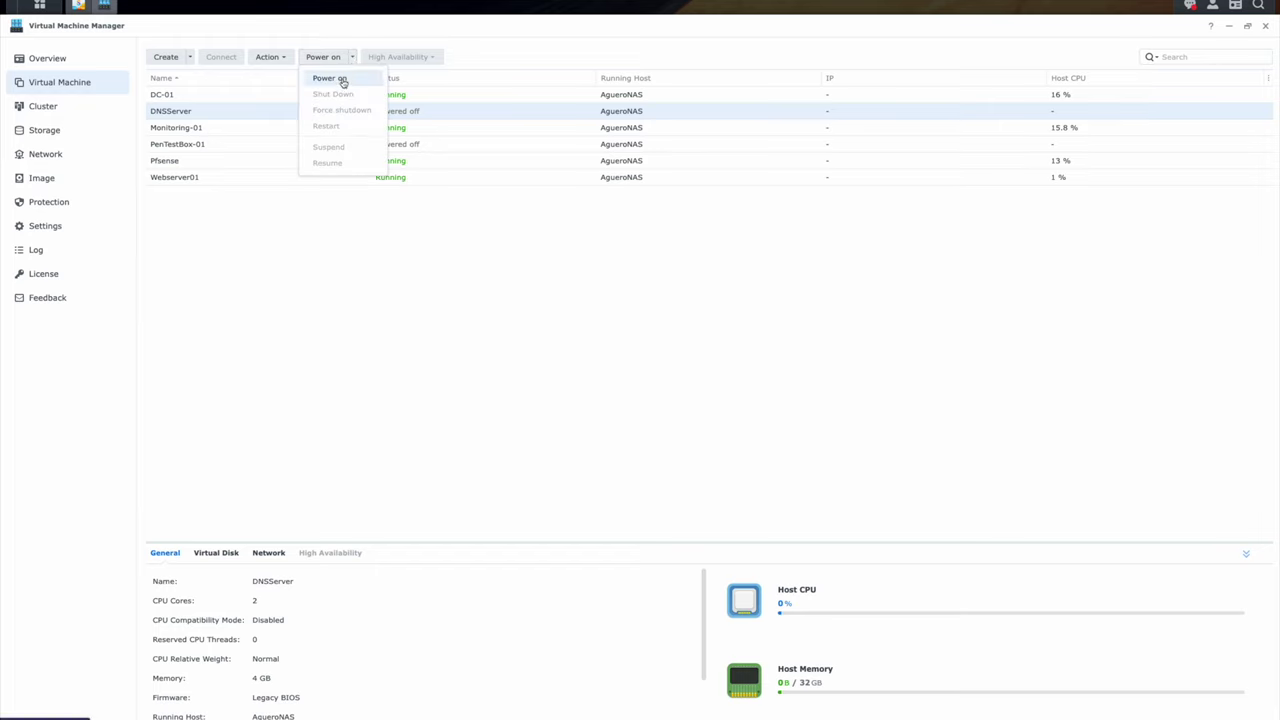
{"action": "left_click", "coordinate": [256, 272]}
{"action": "left_click", "coordinate": [196, 128]}
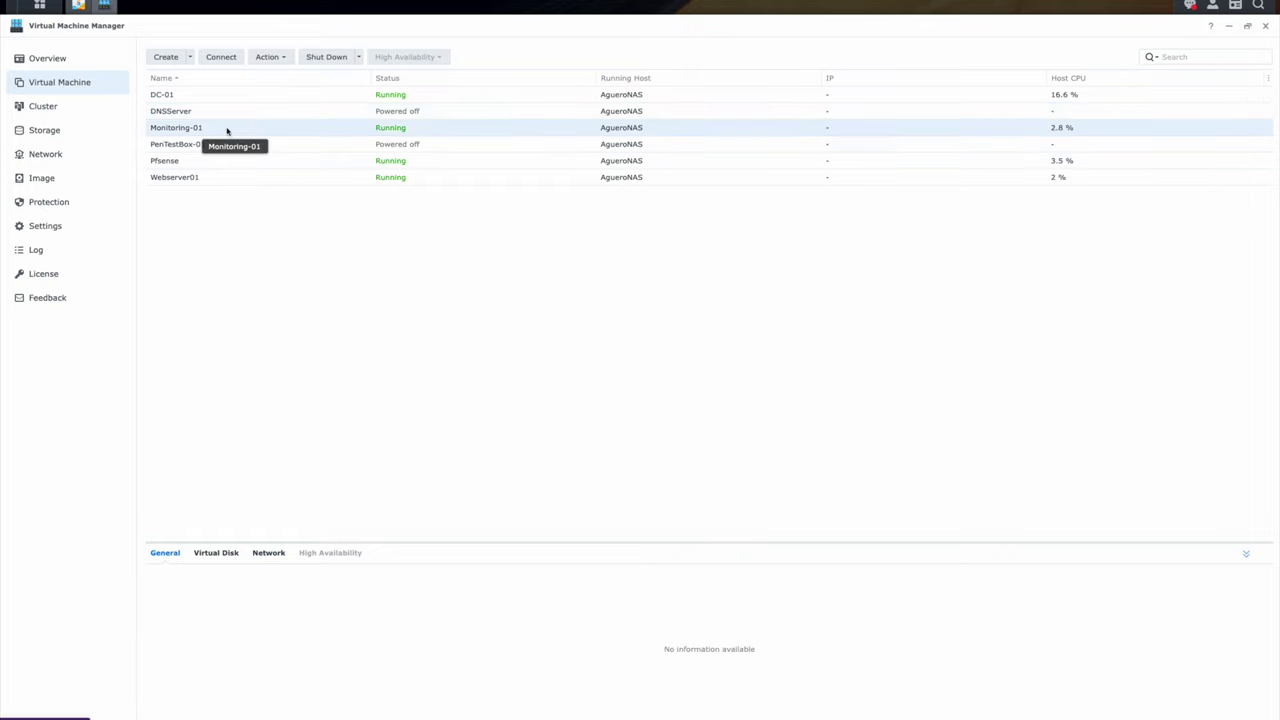
{"action": "left_click", "coordinate": [357, 58]}
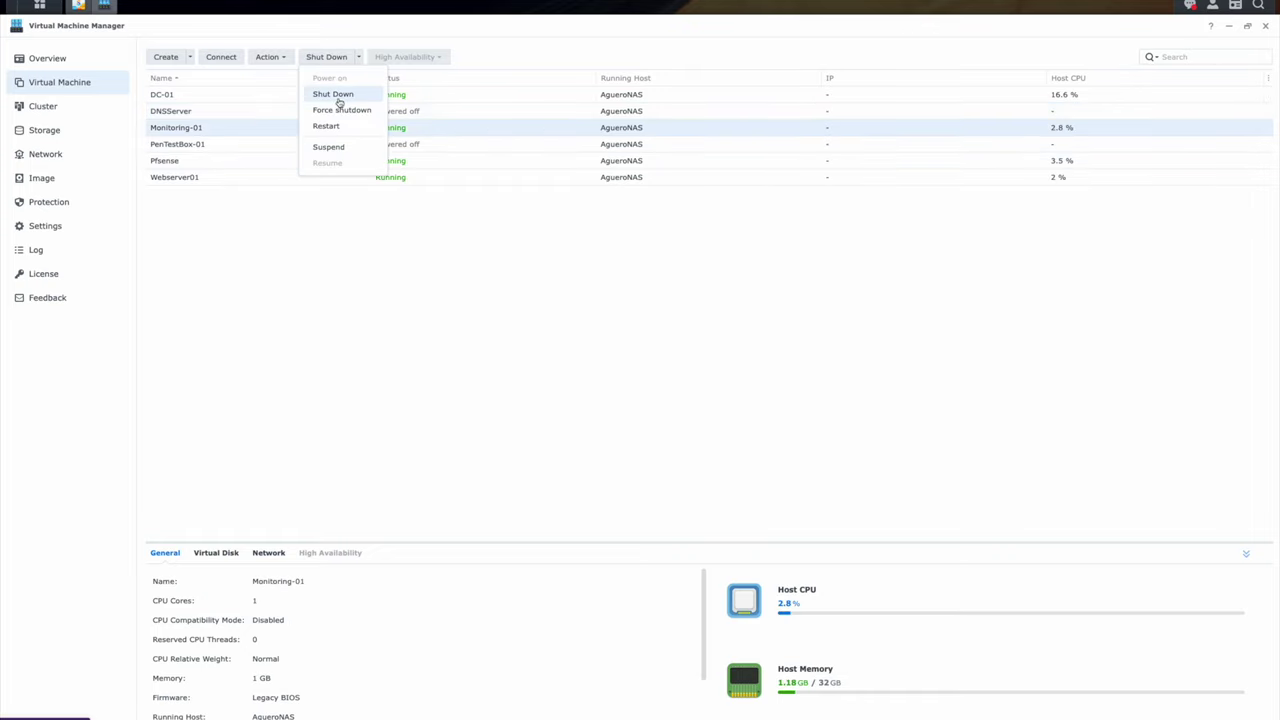